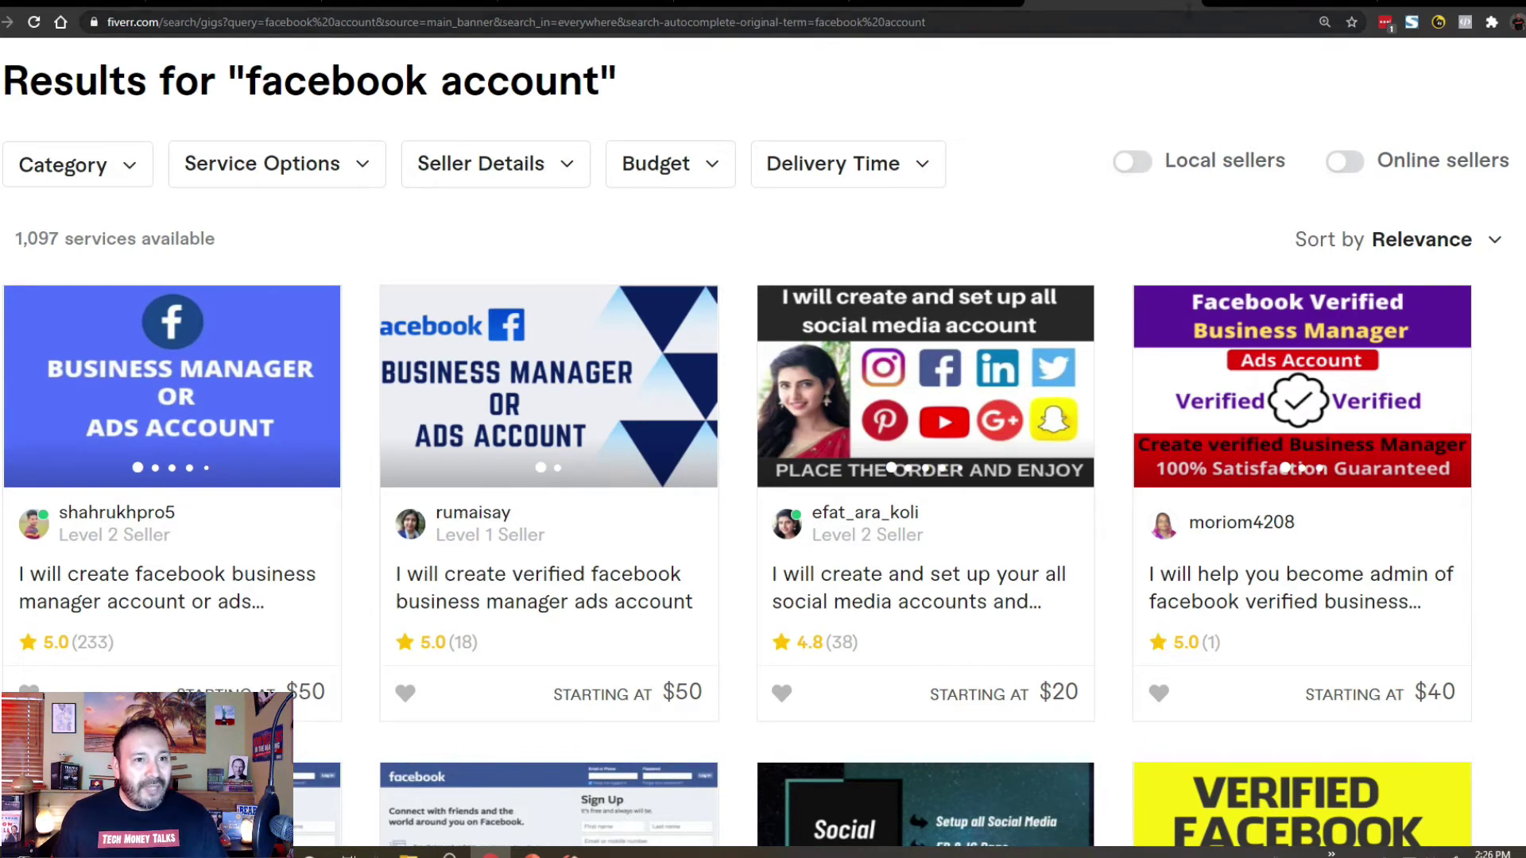
- Open the Fiverr gig for creating a Facebook business manager or ads account and examine its packages, reviews and About This Gig description
click(1266, 3)
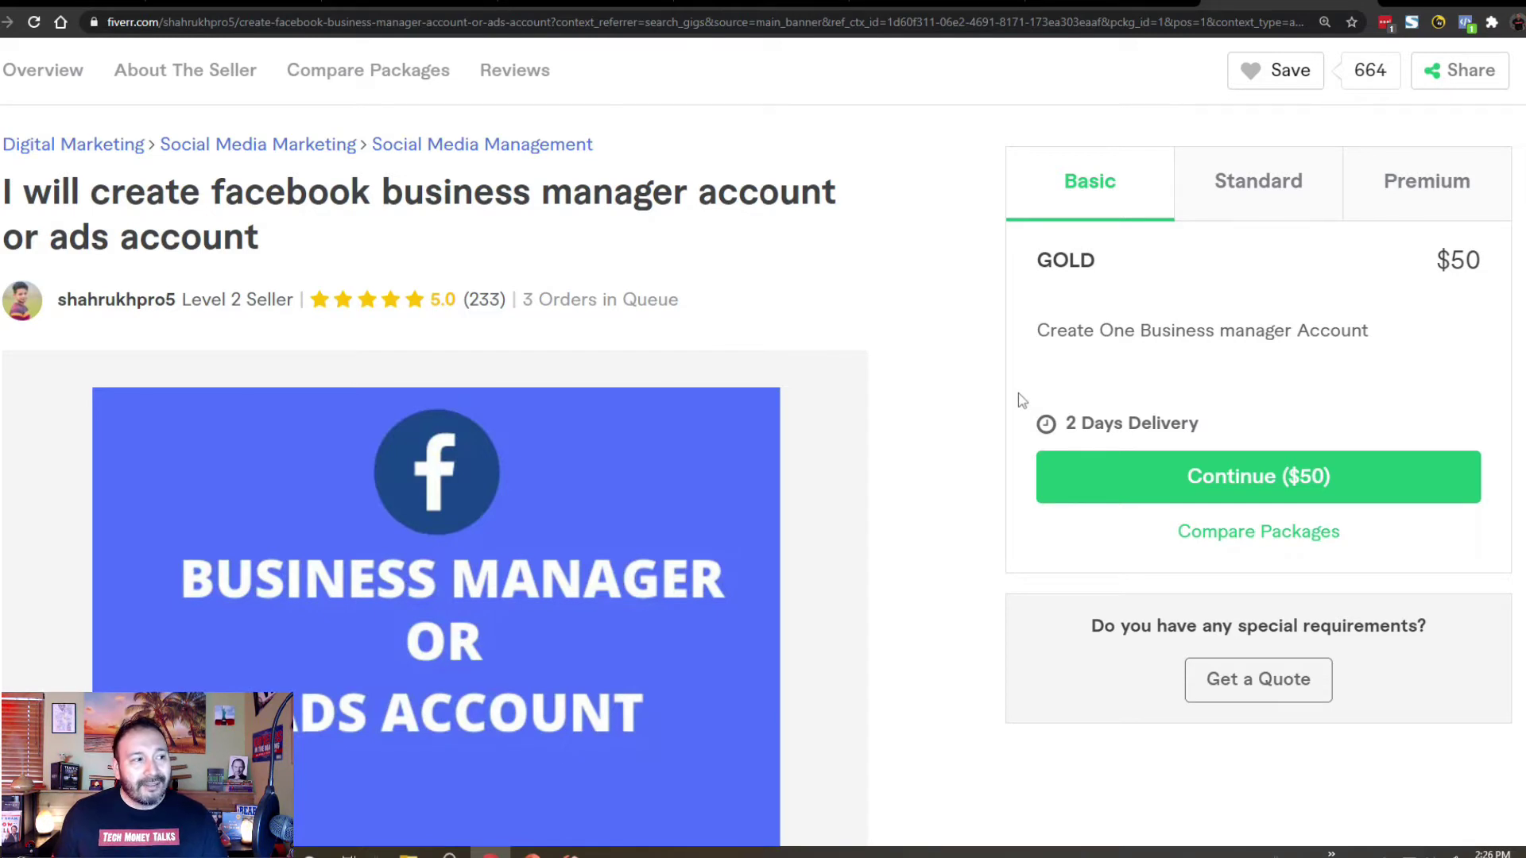
scroll(1021, 400, down, 1)
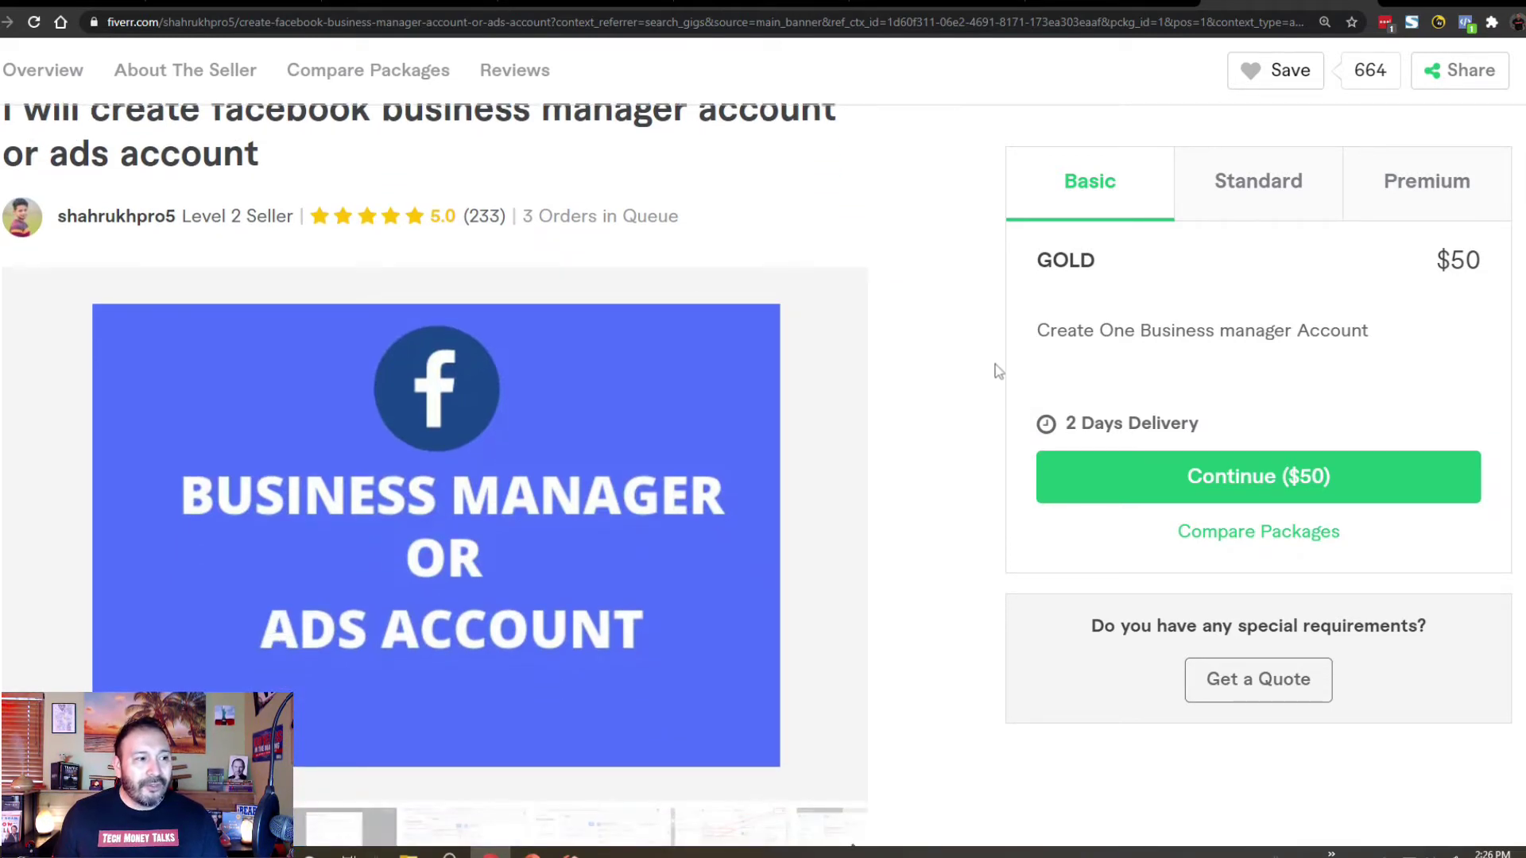
scroll(1000, 373, down, 5)
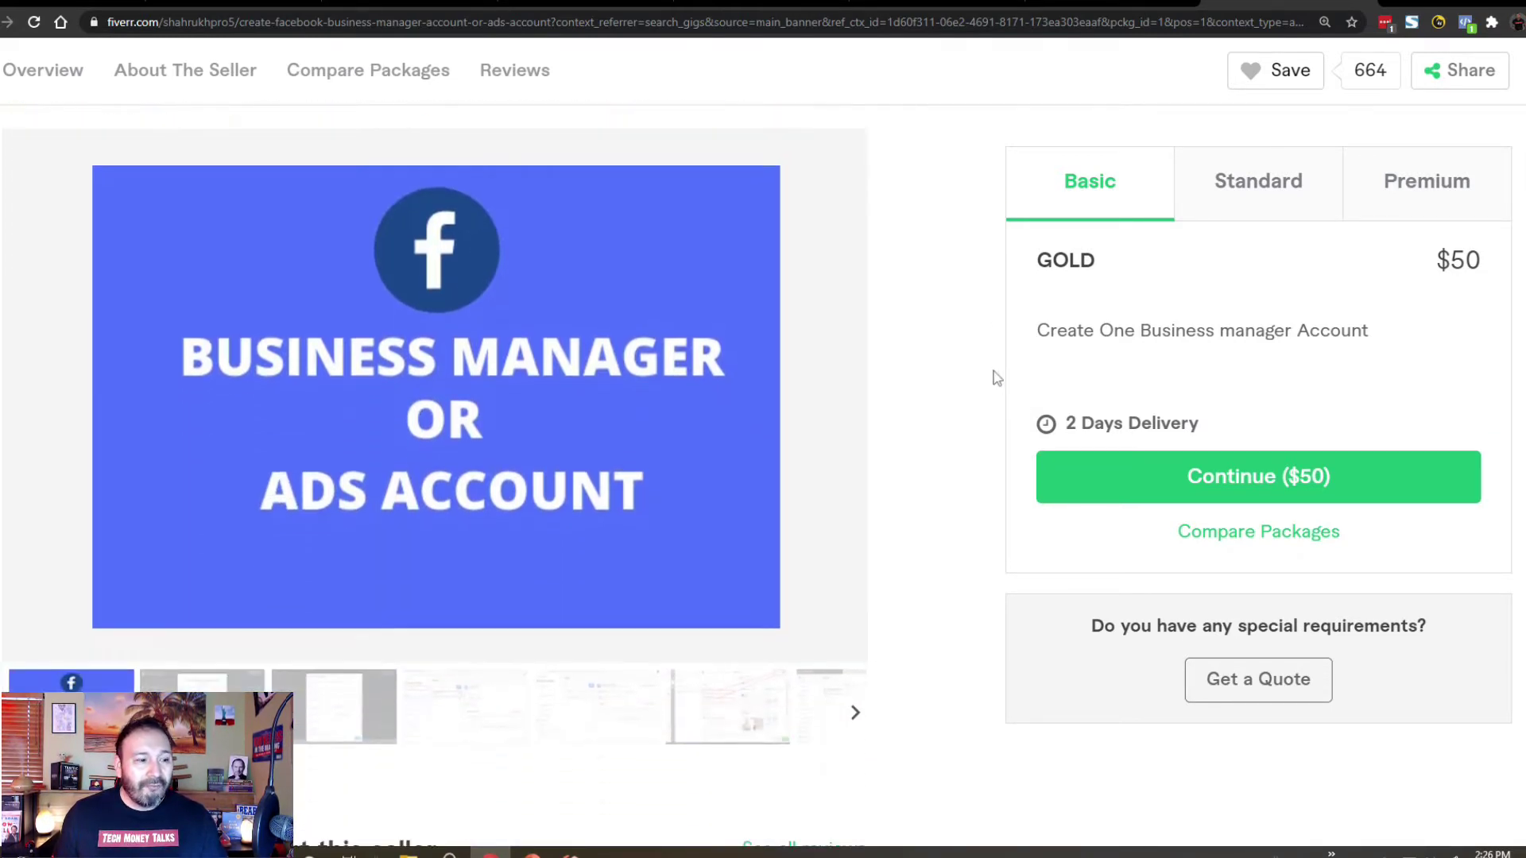
scroll(1000, 378, up, 3)
scroll(1000, 376, up, 3)
scroll(1000, 377, down, 6)
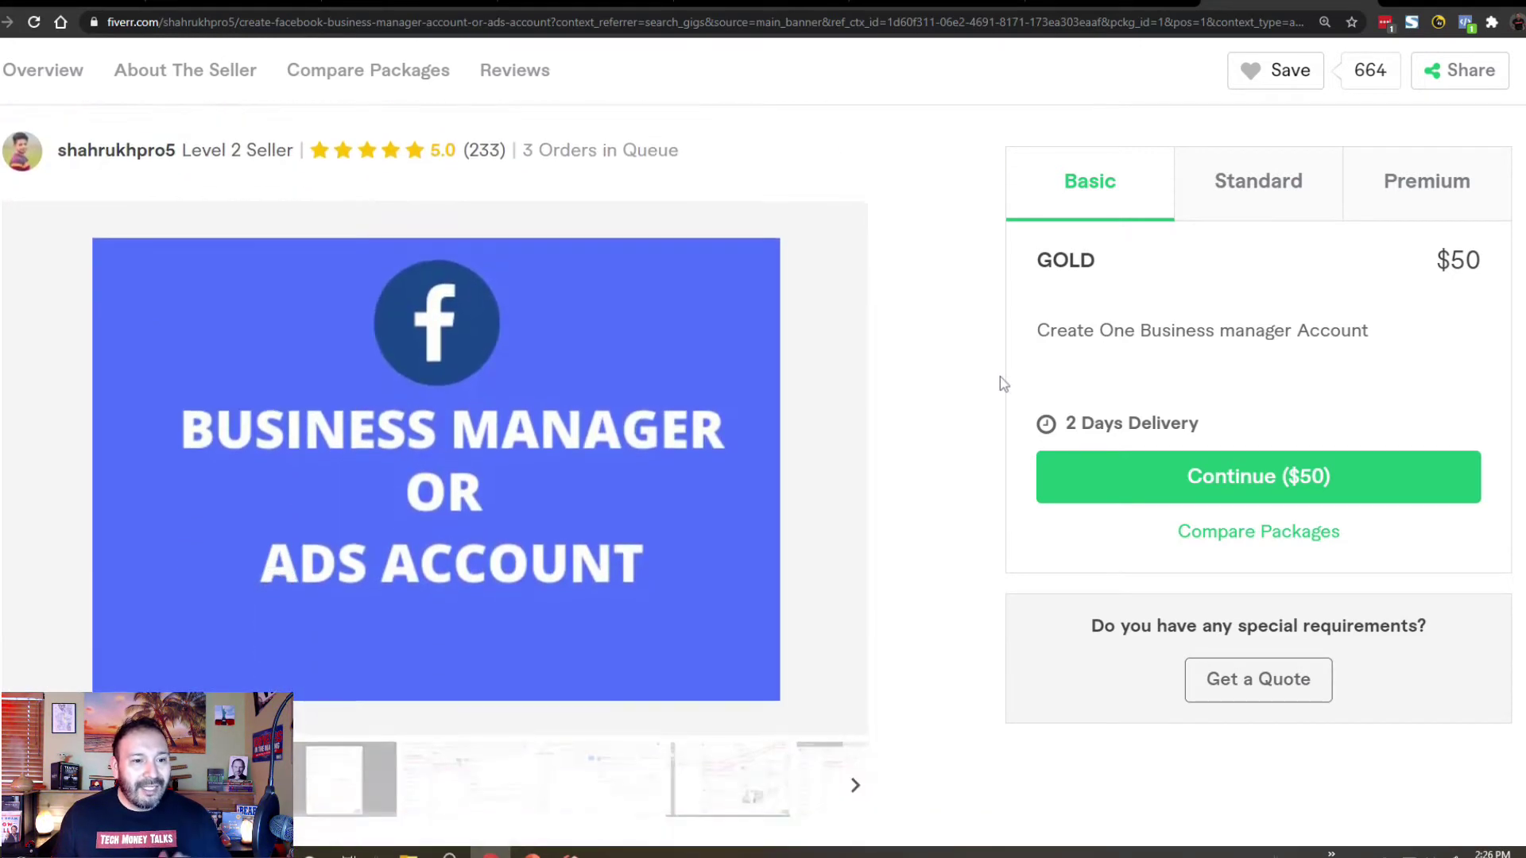
scroll(1000, 376, down, 2)
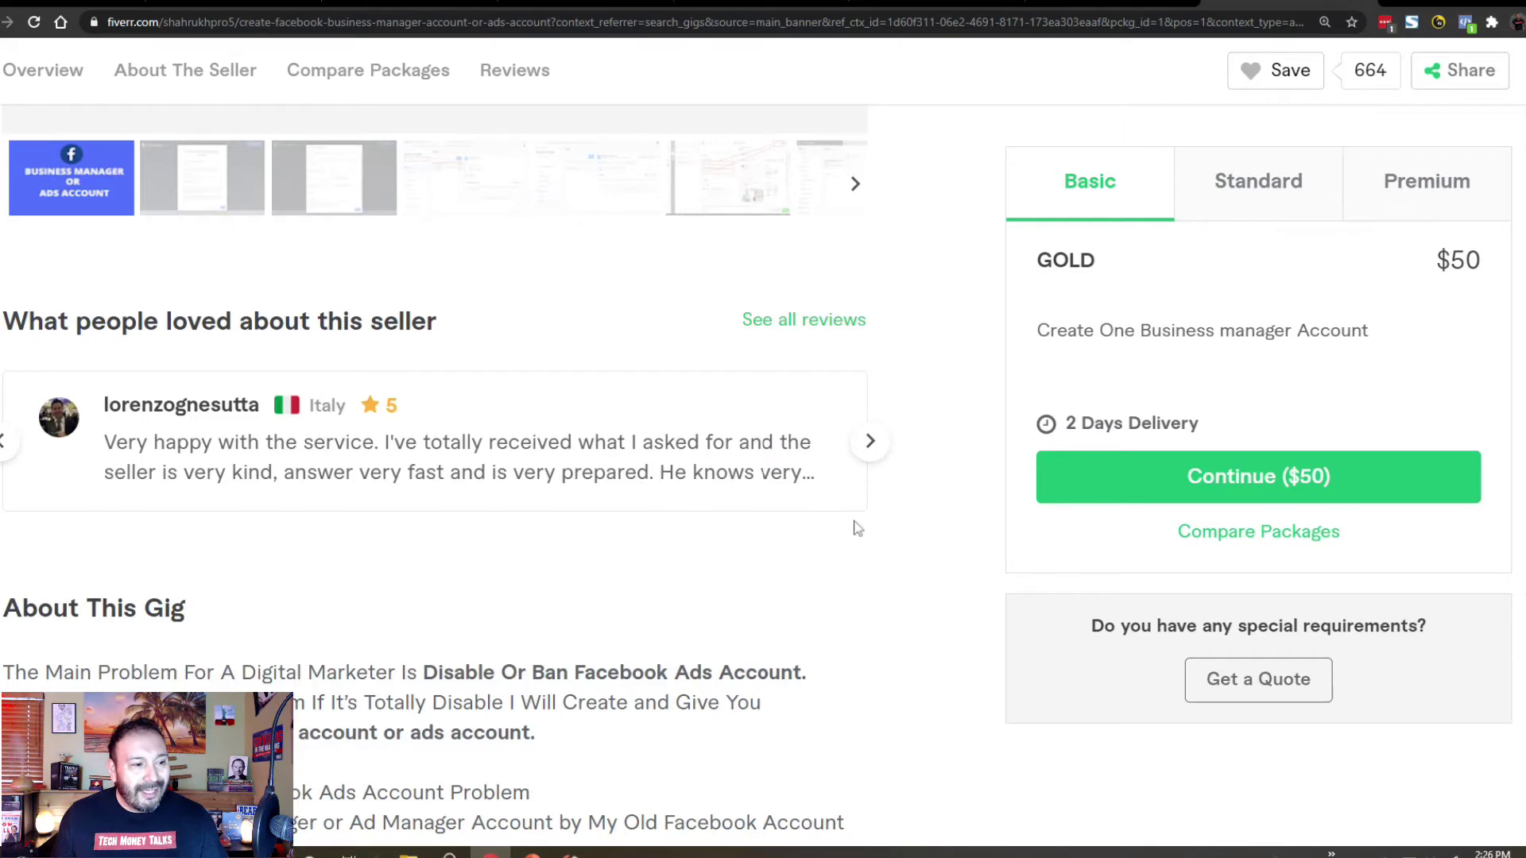
scroll(960, 531, down, 6)
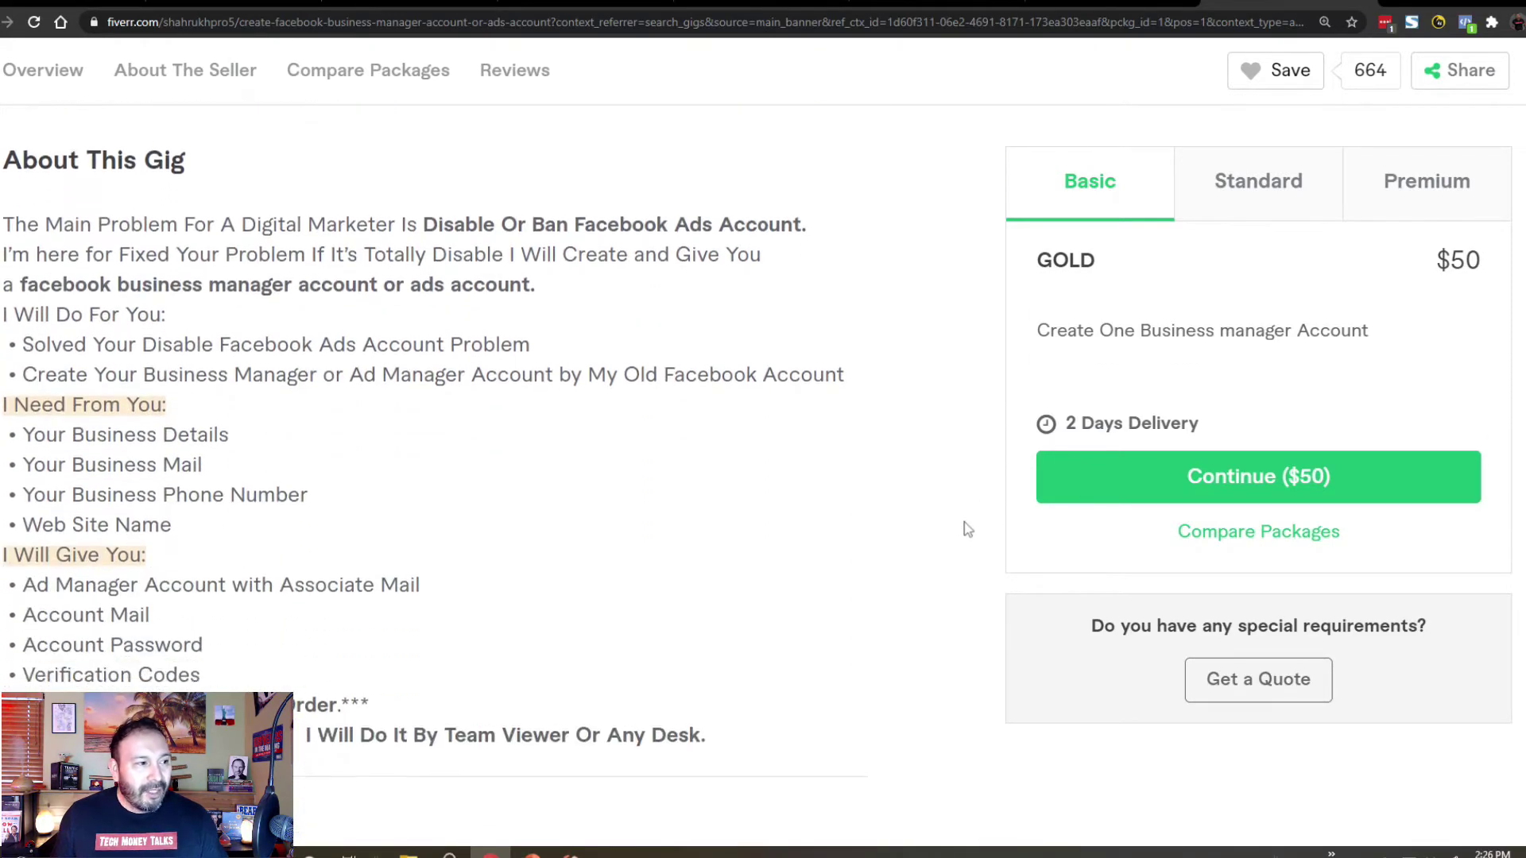
scroll(968, 529, up, 1)
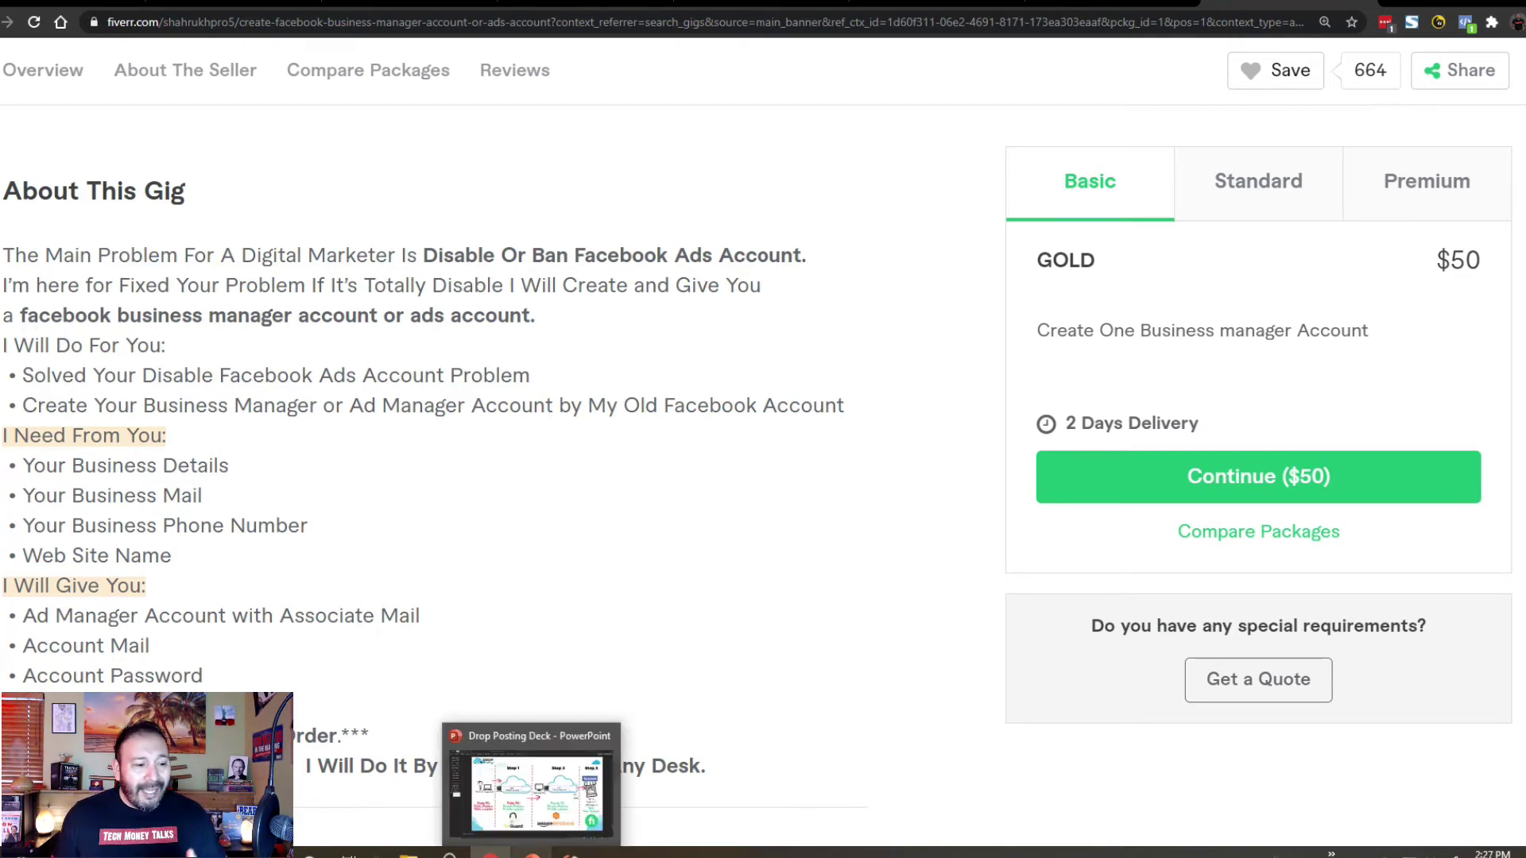
- Switch to the Drop Posting Deck in PowerPoint, bring the Amazon WorkSpaces virtual desktop in front of it, and view its installed programs
click(533, 852)
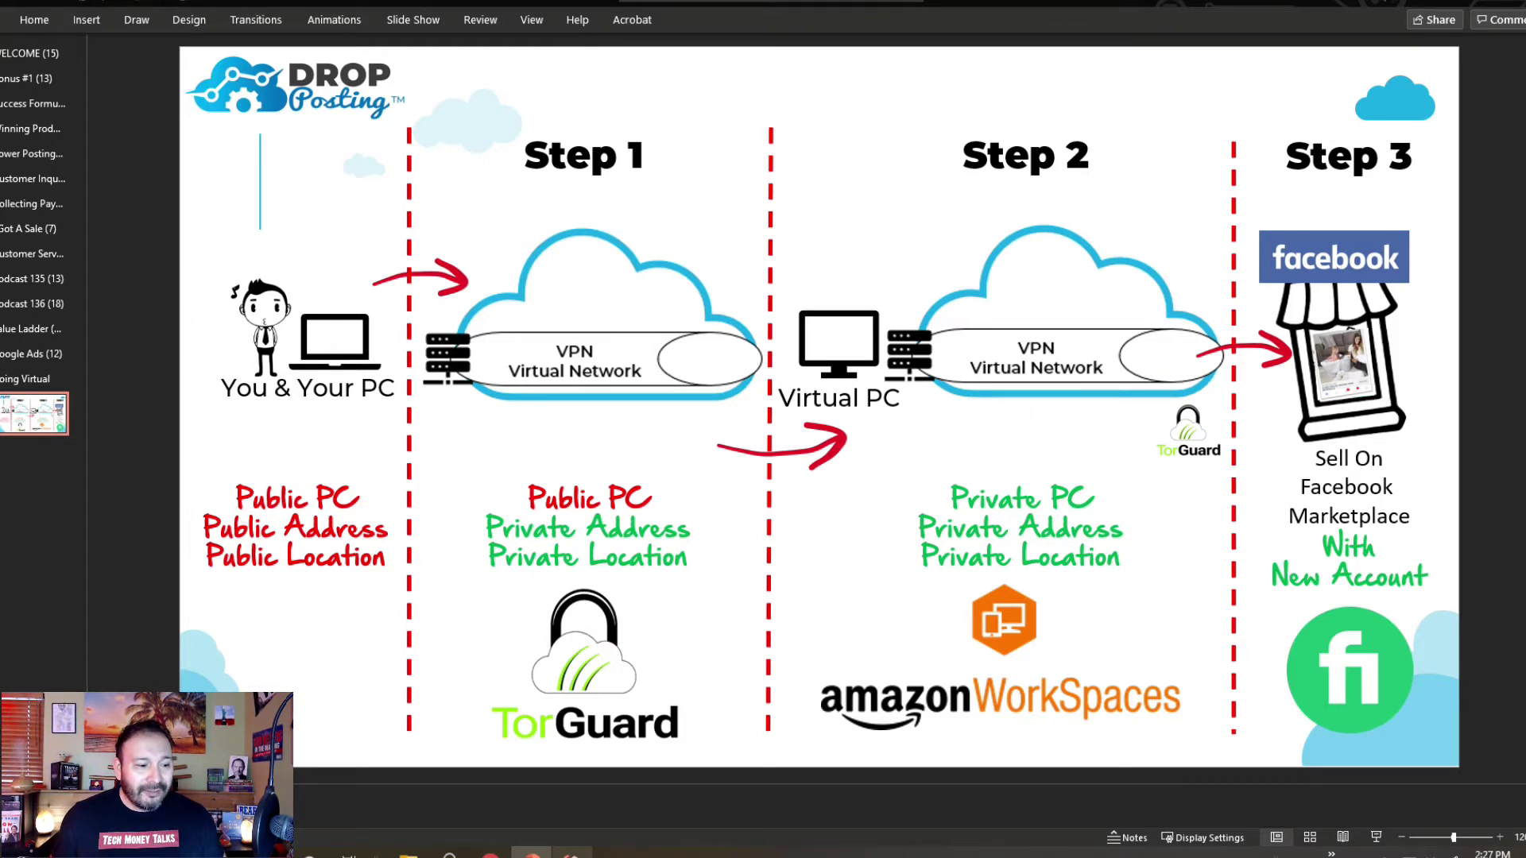
key(alt+Tab)
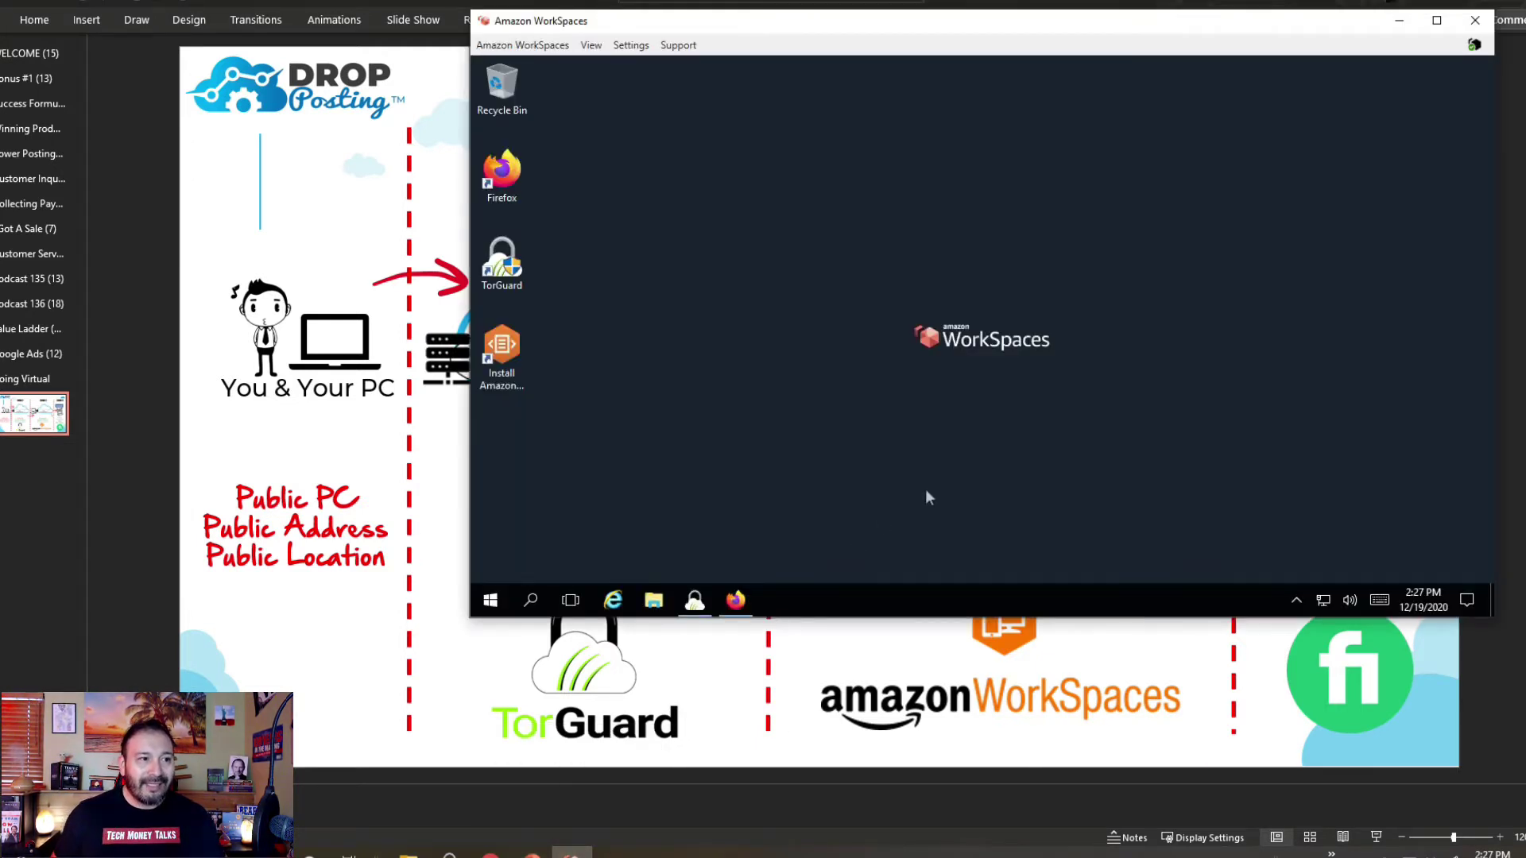
mouse_move(1056, 30)
mouse_down()
mouse_move(1049, 55)
mouse_move(1086, 68)
mouse_move(1049, 30)
mouse_move(1090, 70)
mouse_move(1114, 56)
mouse_move(1073, 21)
mouse_up()
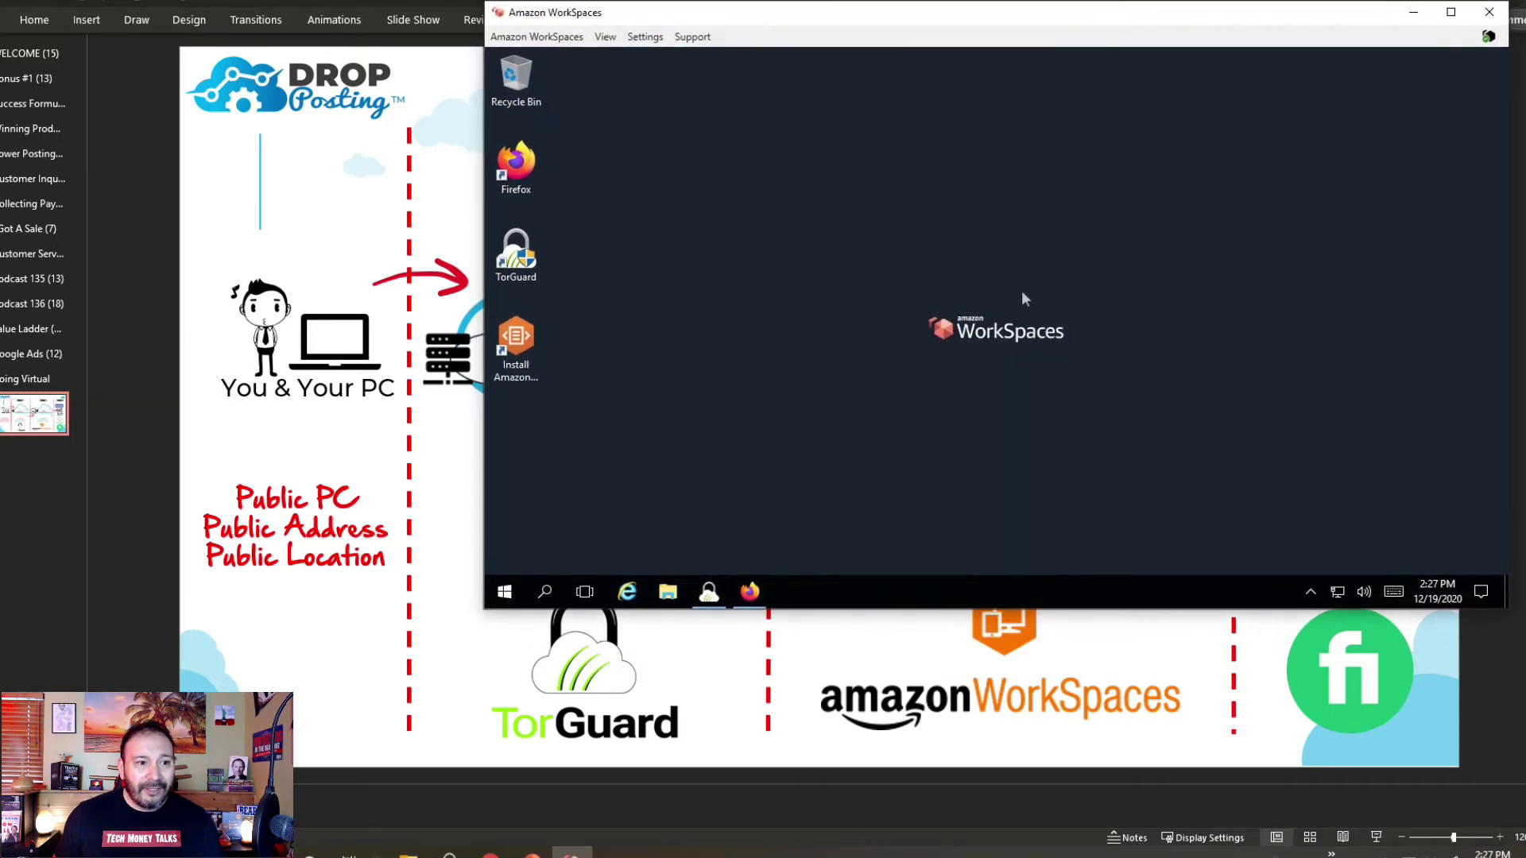
click(506, 592)
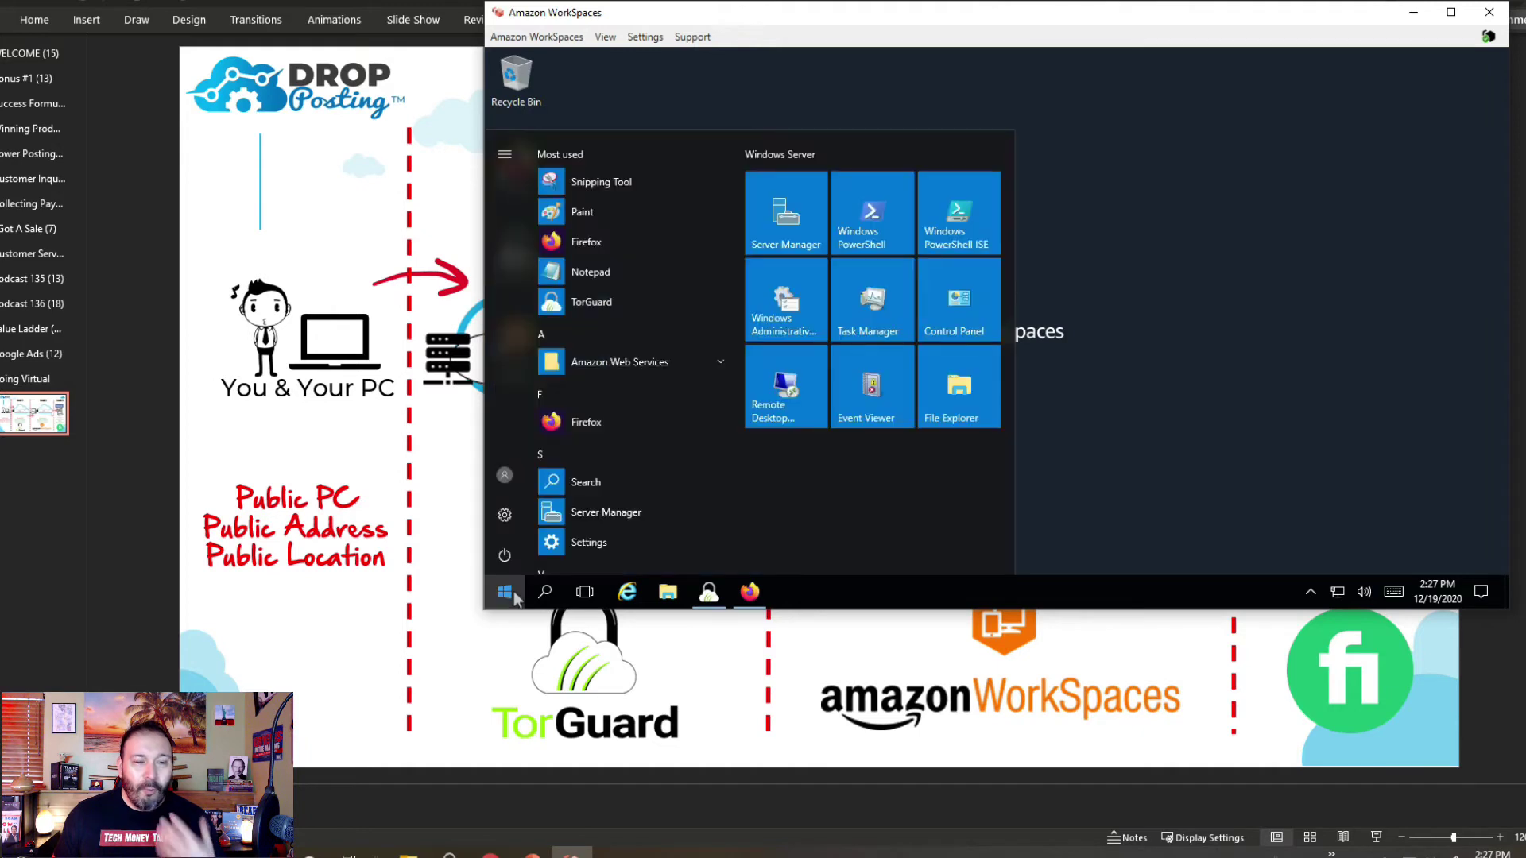
click(1147, 400)
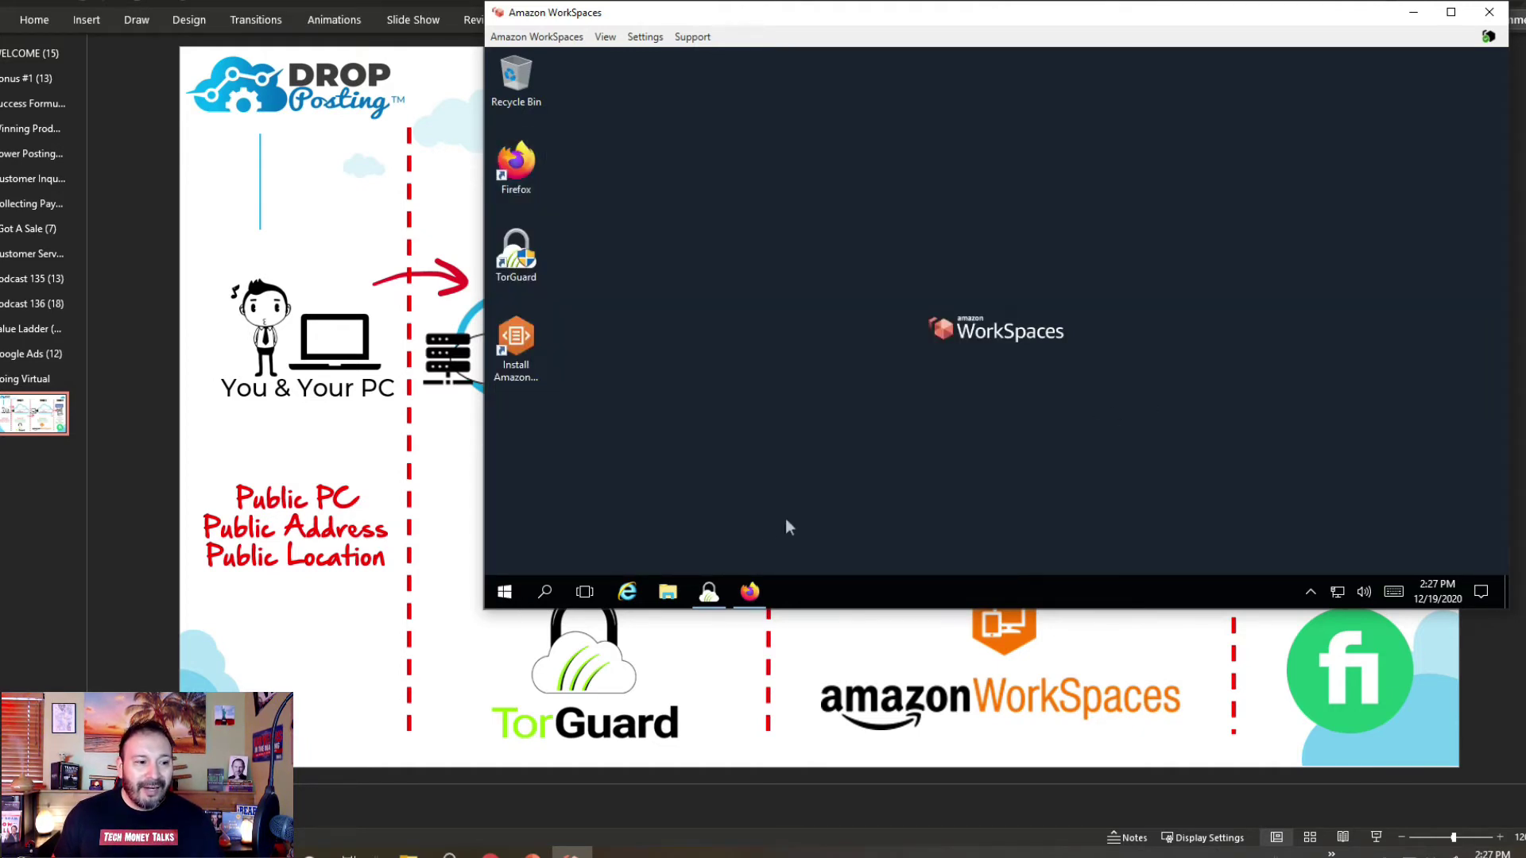
- Bring up TorGuard's What's My IP page in Firefox on the virtual desktop and examine the current IP address and location
mouse_move(751, 594)
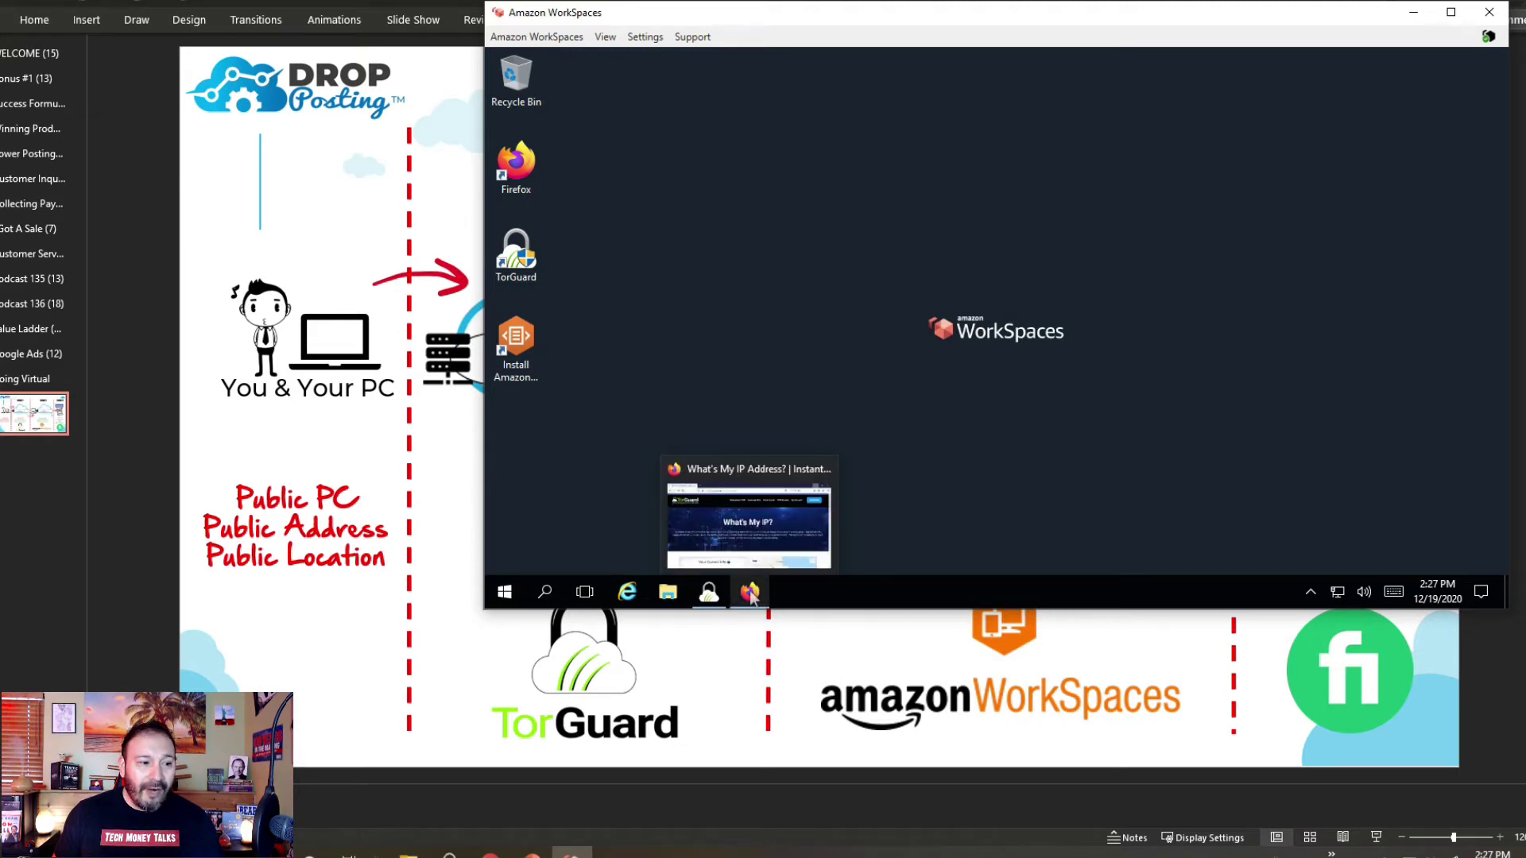
click(751, 595)
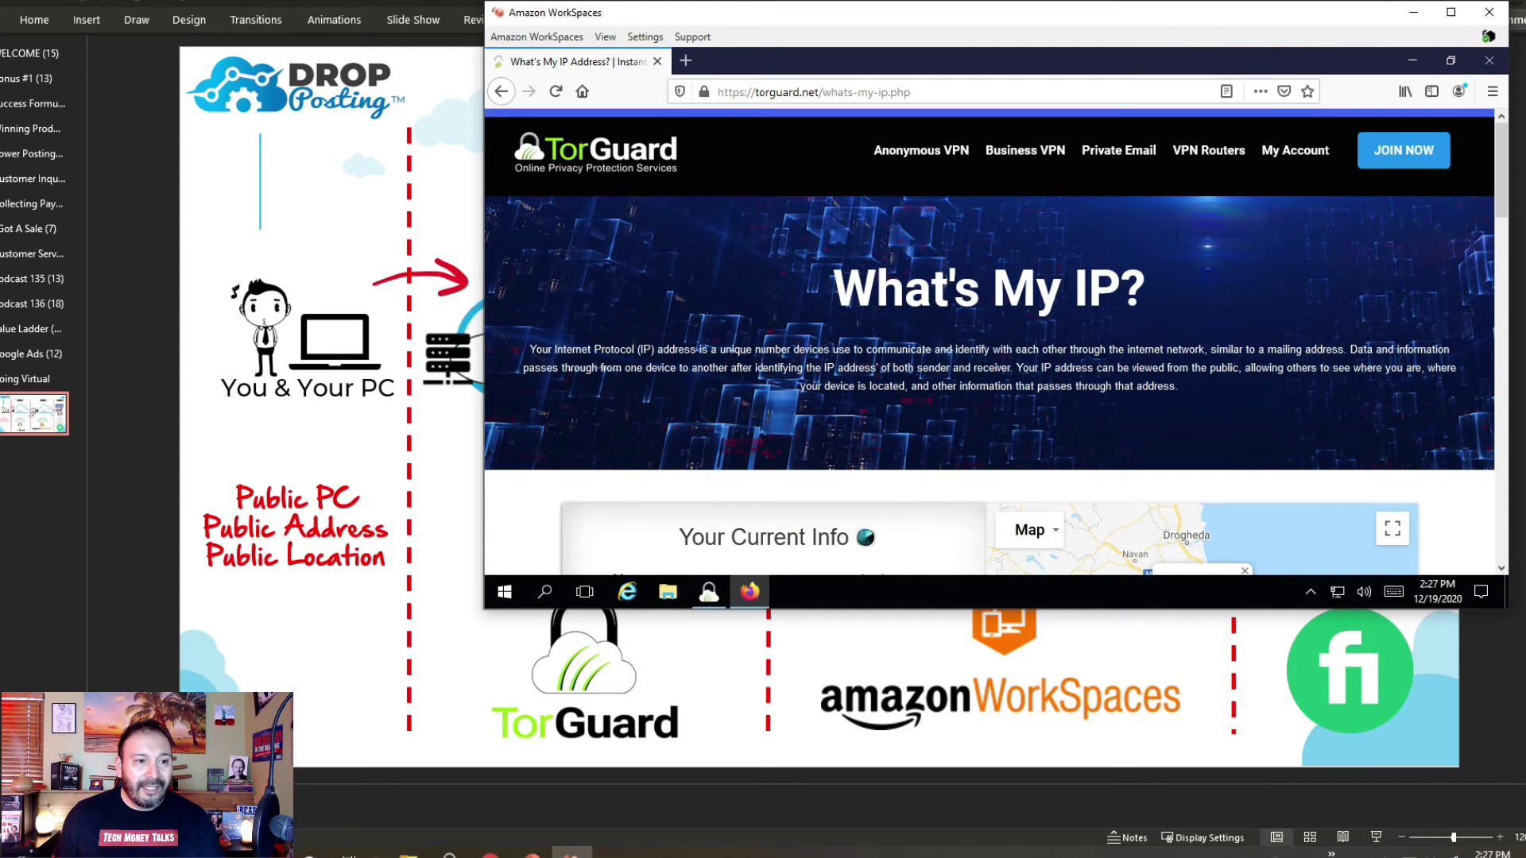
scroll(1477, 469, down, 4)
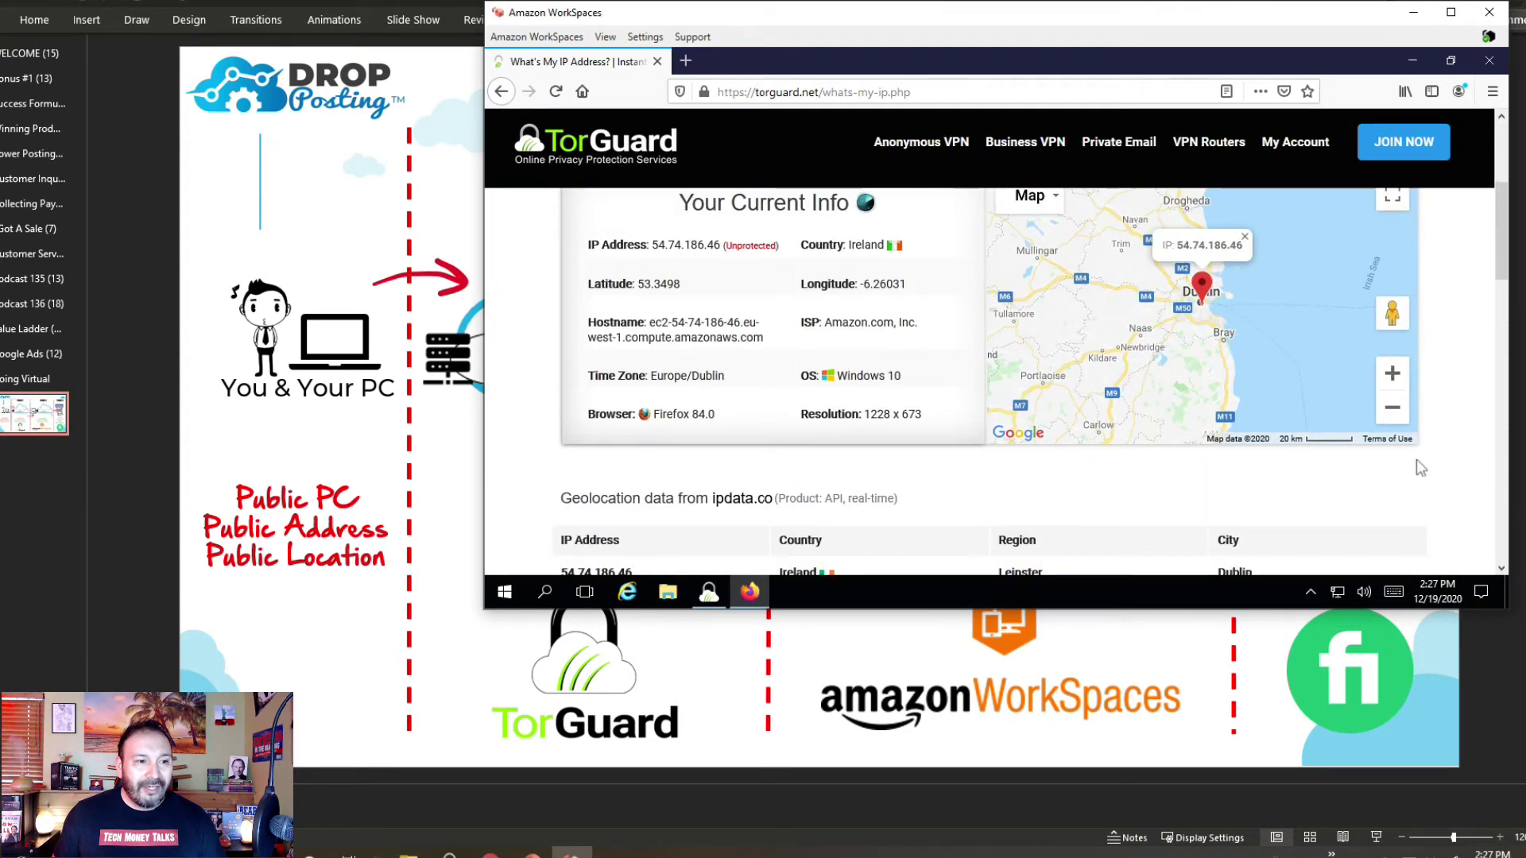
scroll(1476, 463, up, 1)
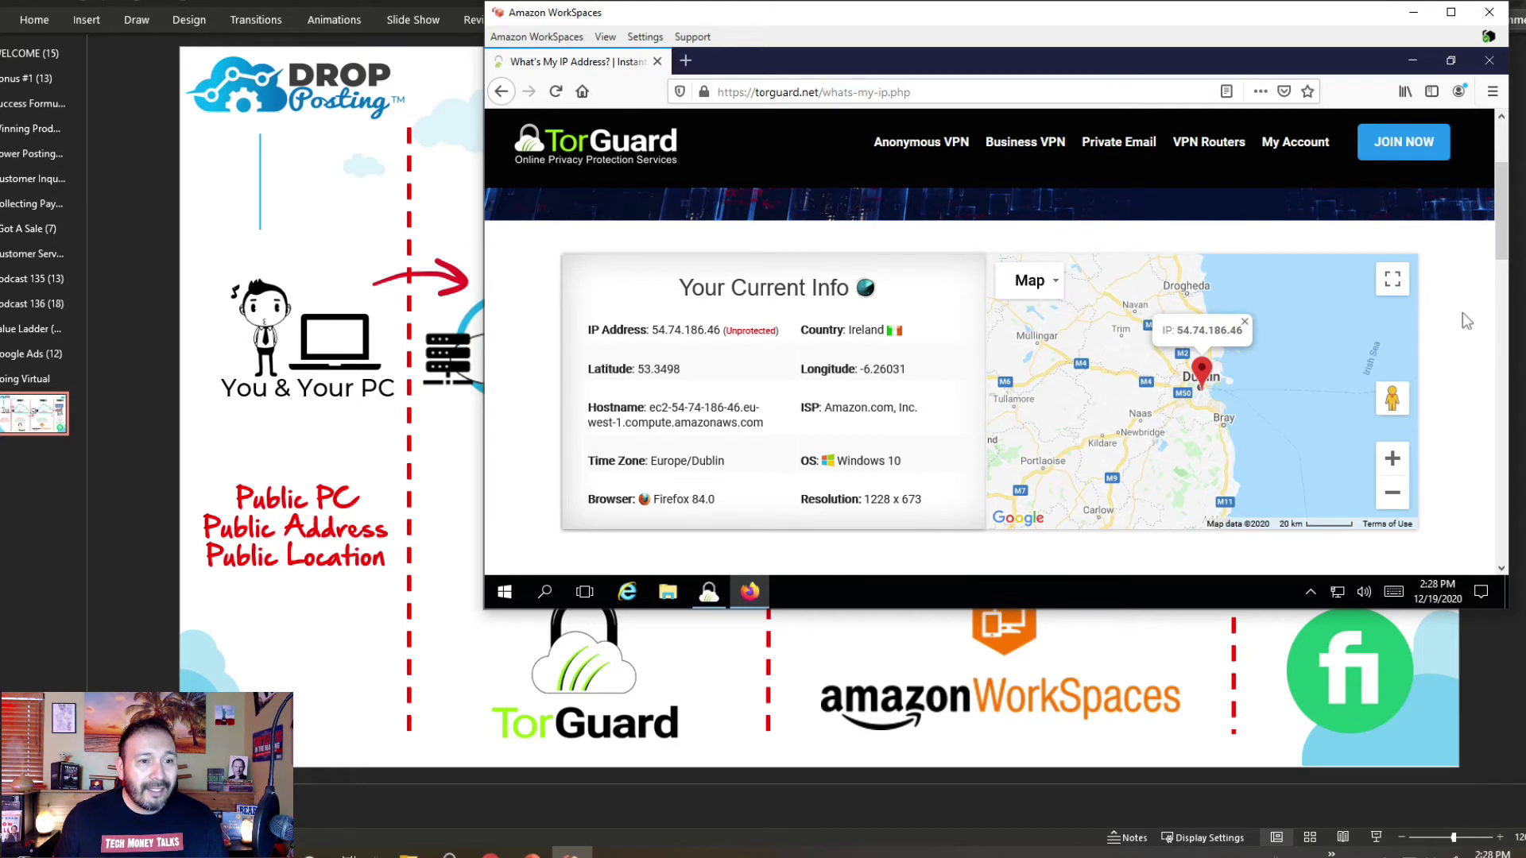
- In TorGuard on the virtual desktop, disconnect from the Ireland server and connect to the United States, Chicago server
click(709, 592)
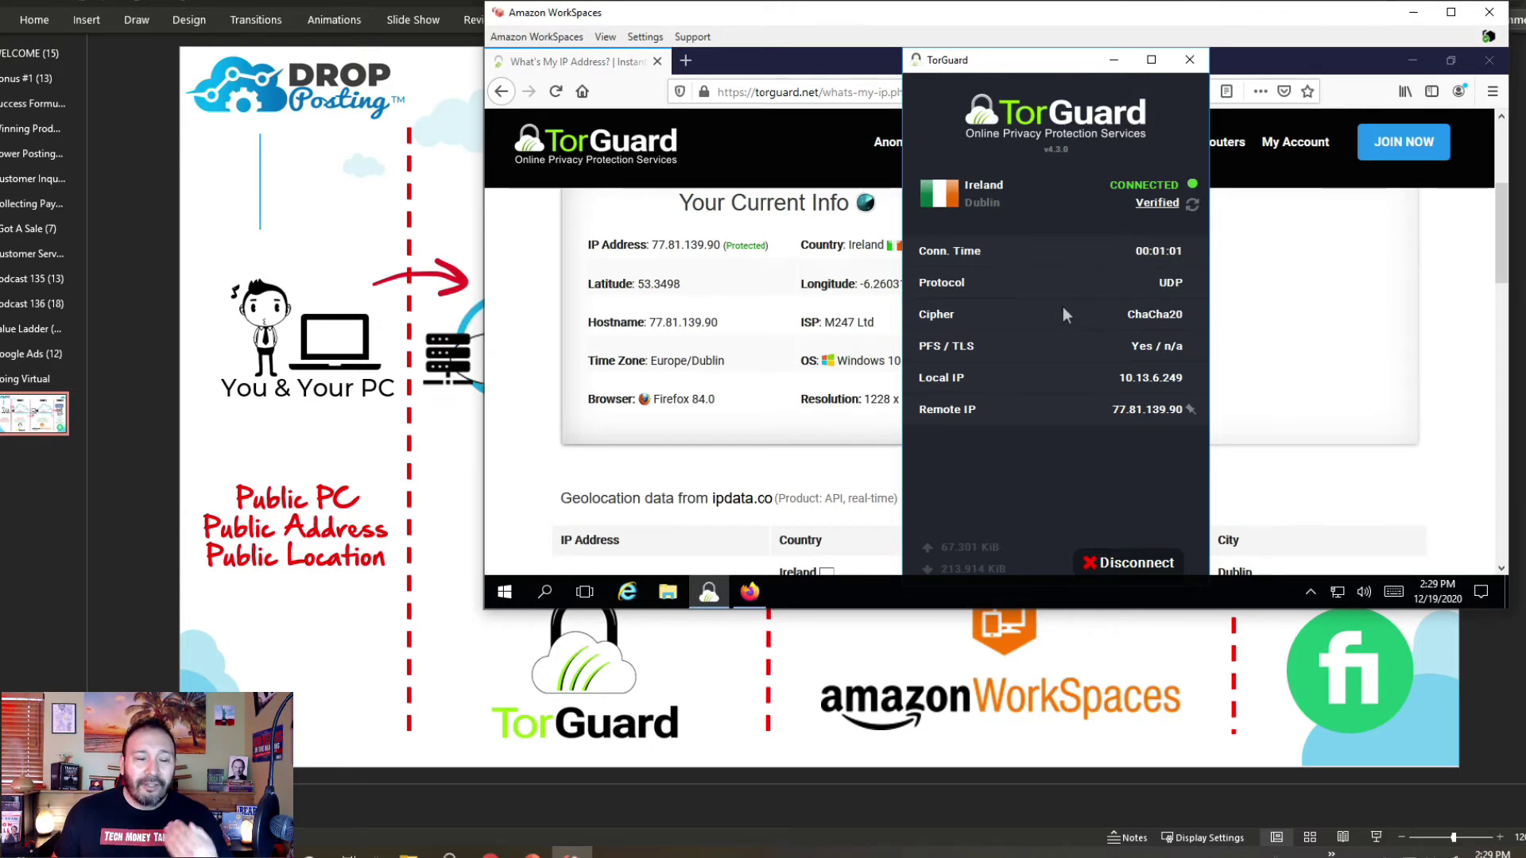
click(1154, 564)
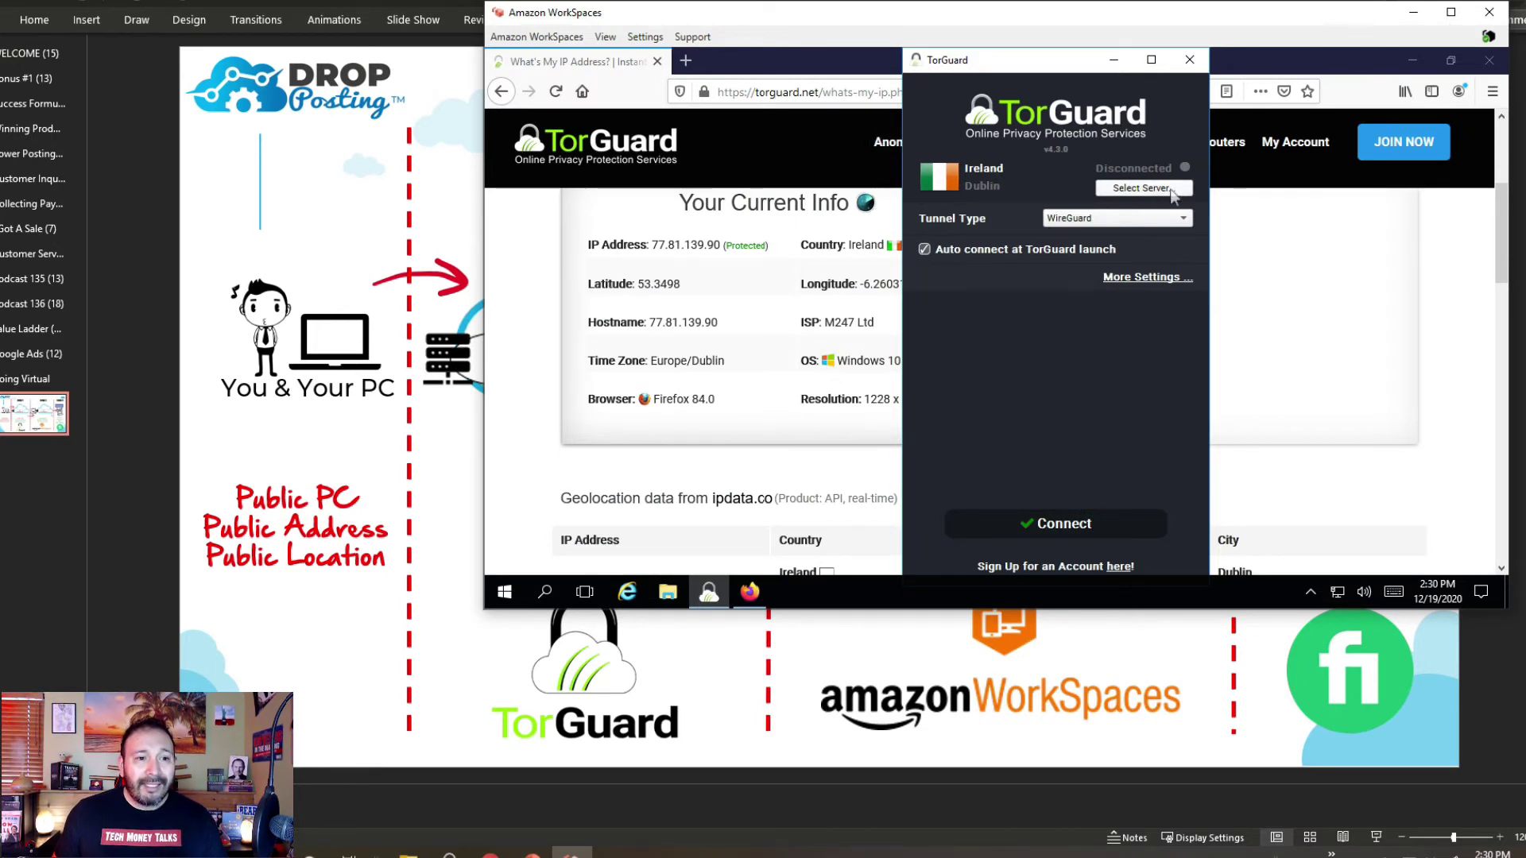
click(1172, 193)
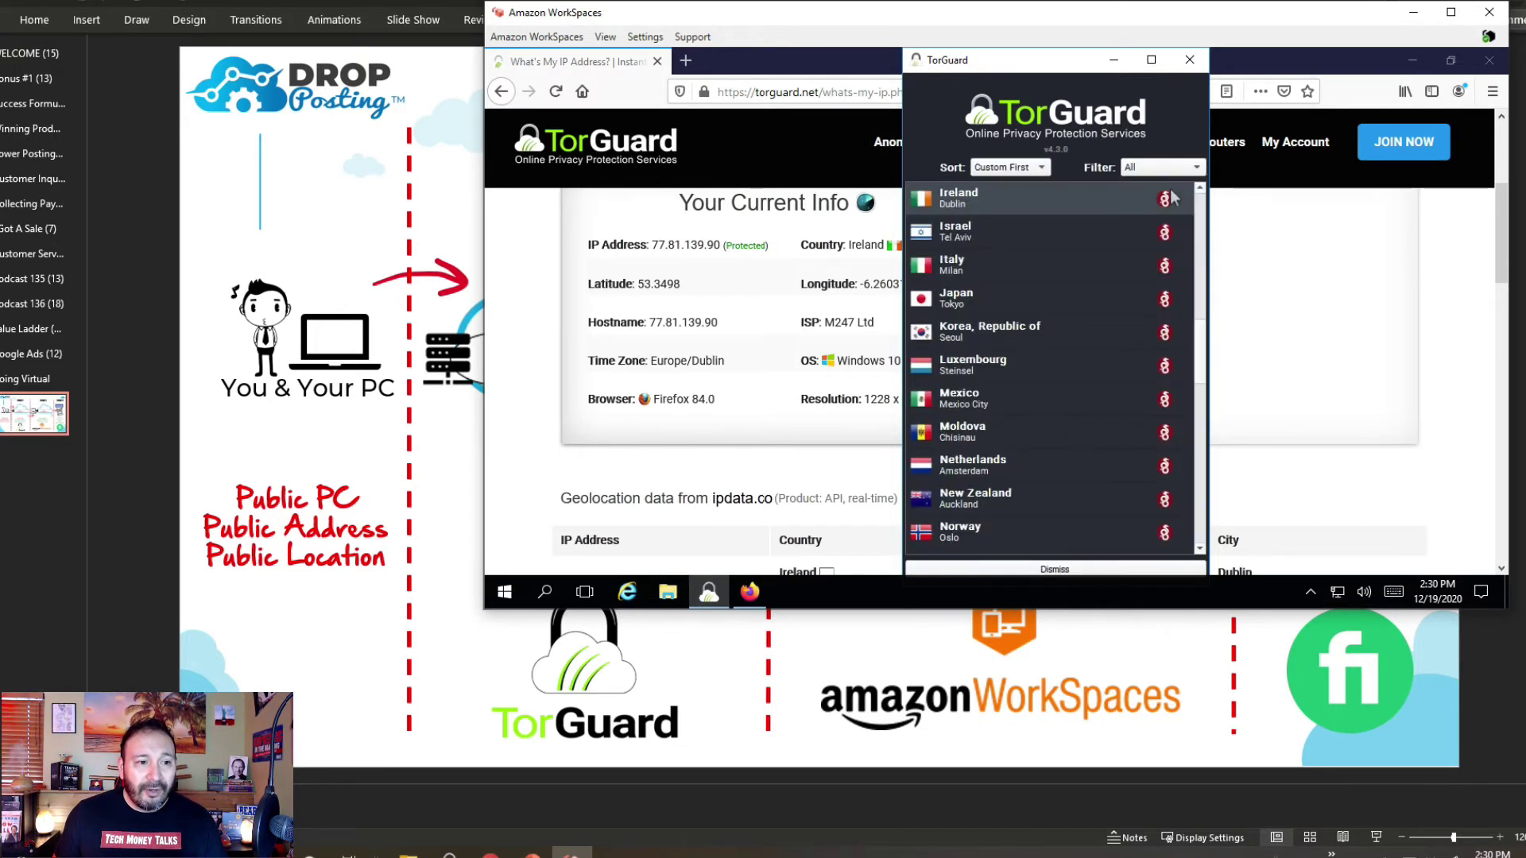
scroll(1065, 338, down, 3)
scroll(1066, 341, up, 5)
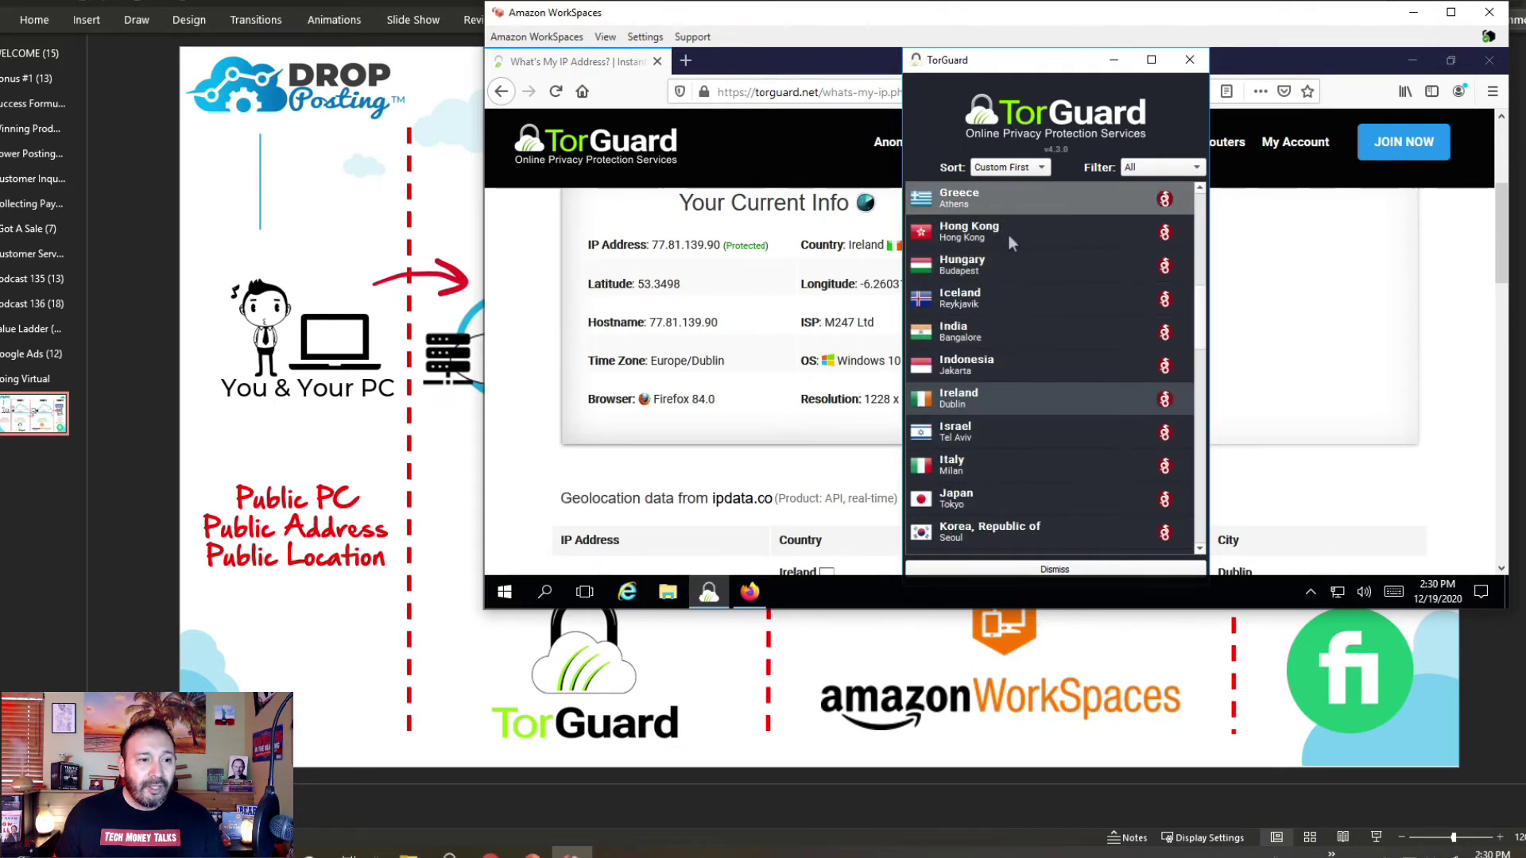
scroll(1009, 302, down, 4)
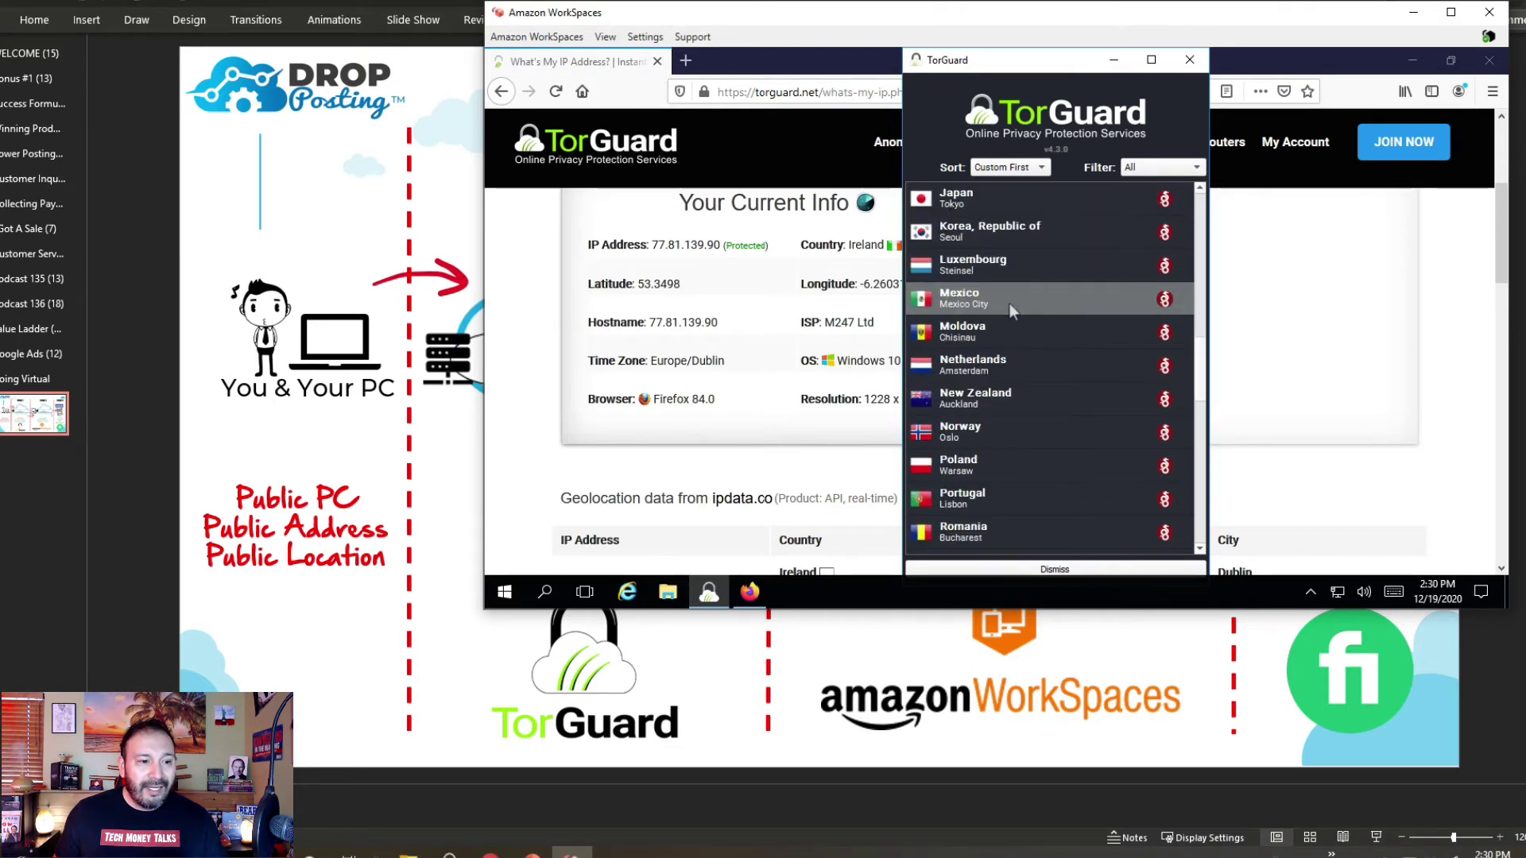
scroll(1011, 306, down, 5)
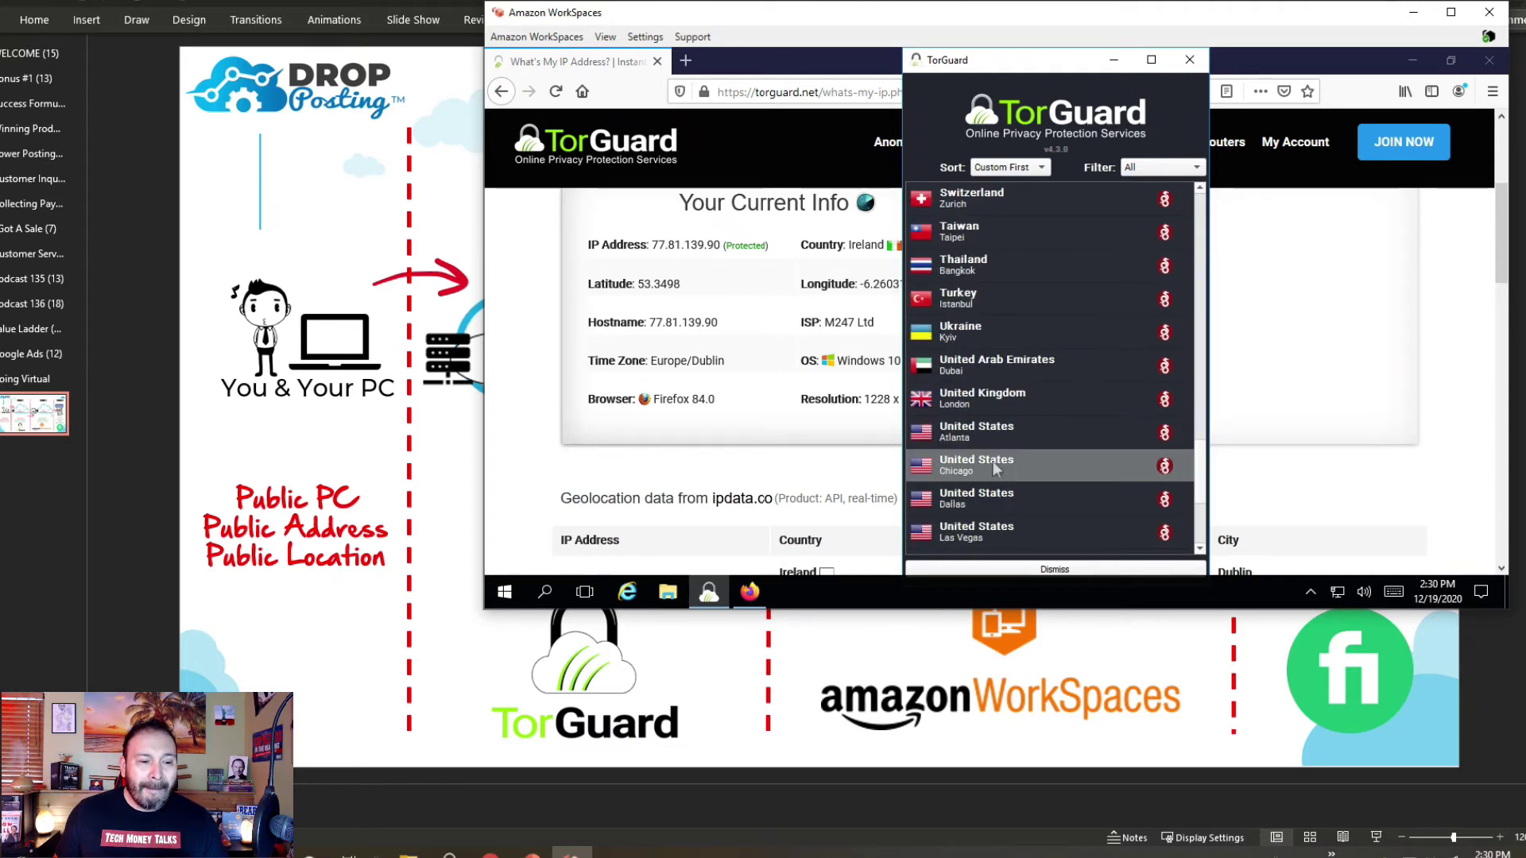
click(994, 467)
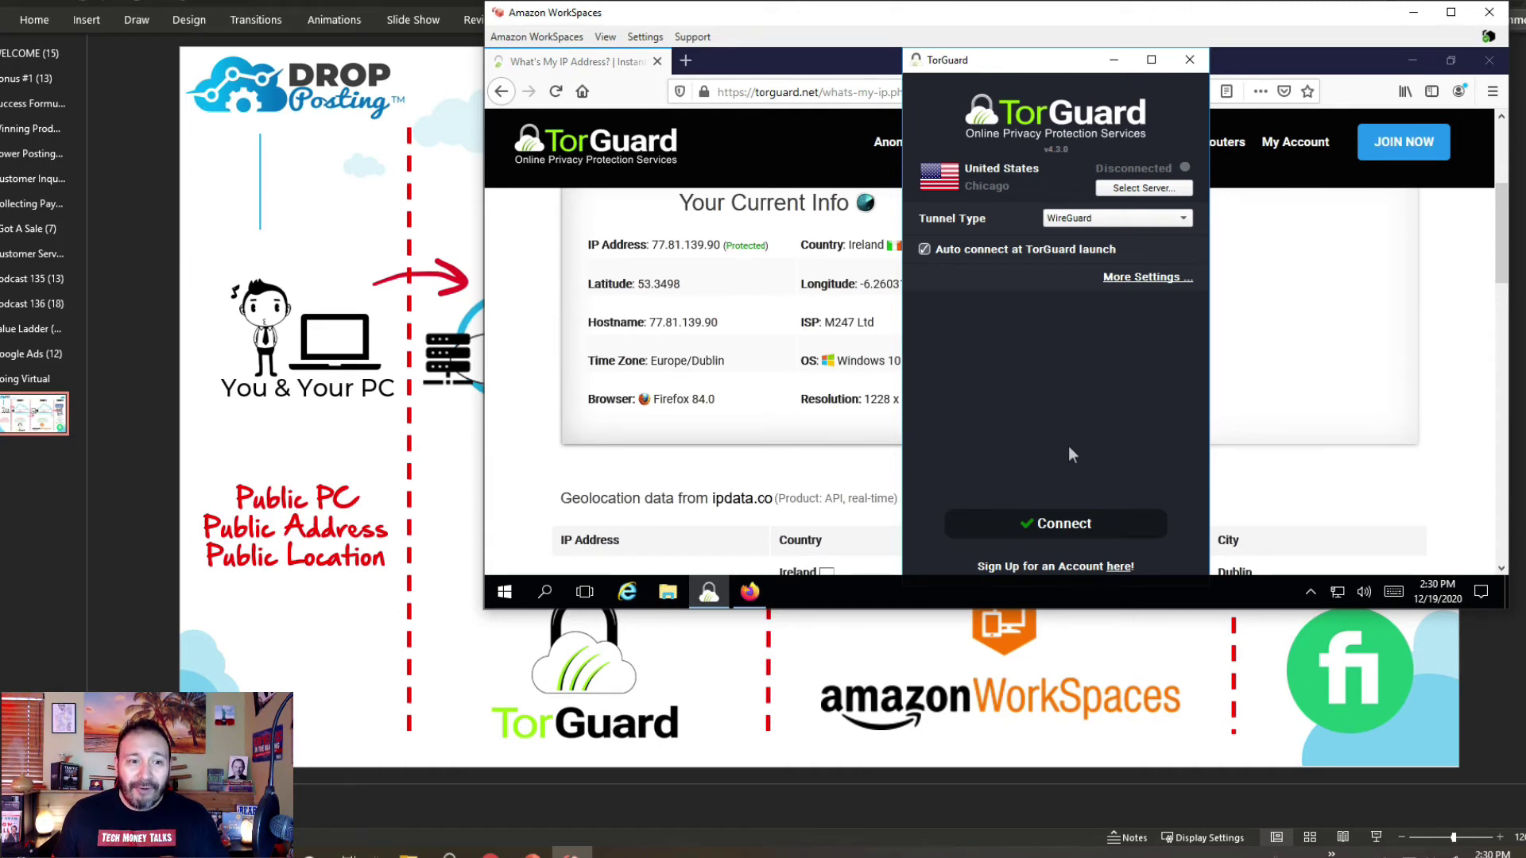
click(1059, 524)
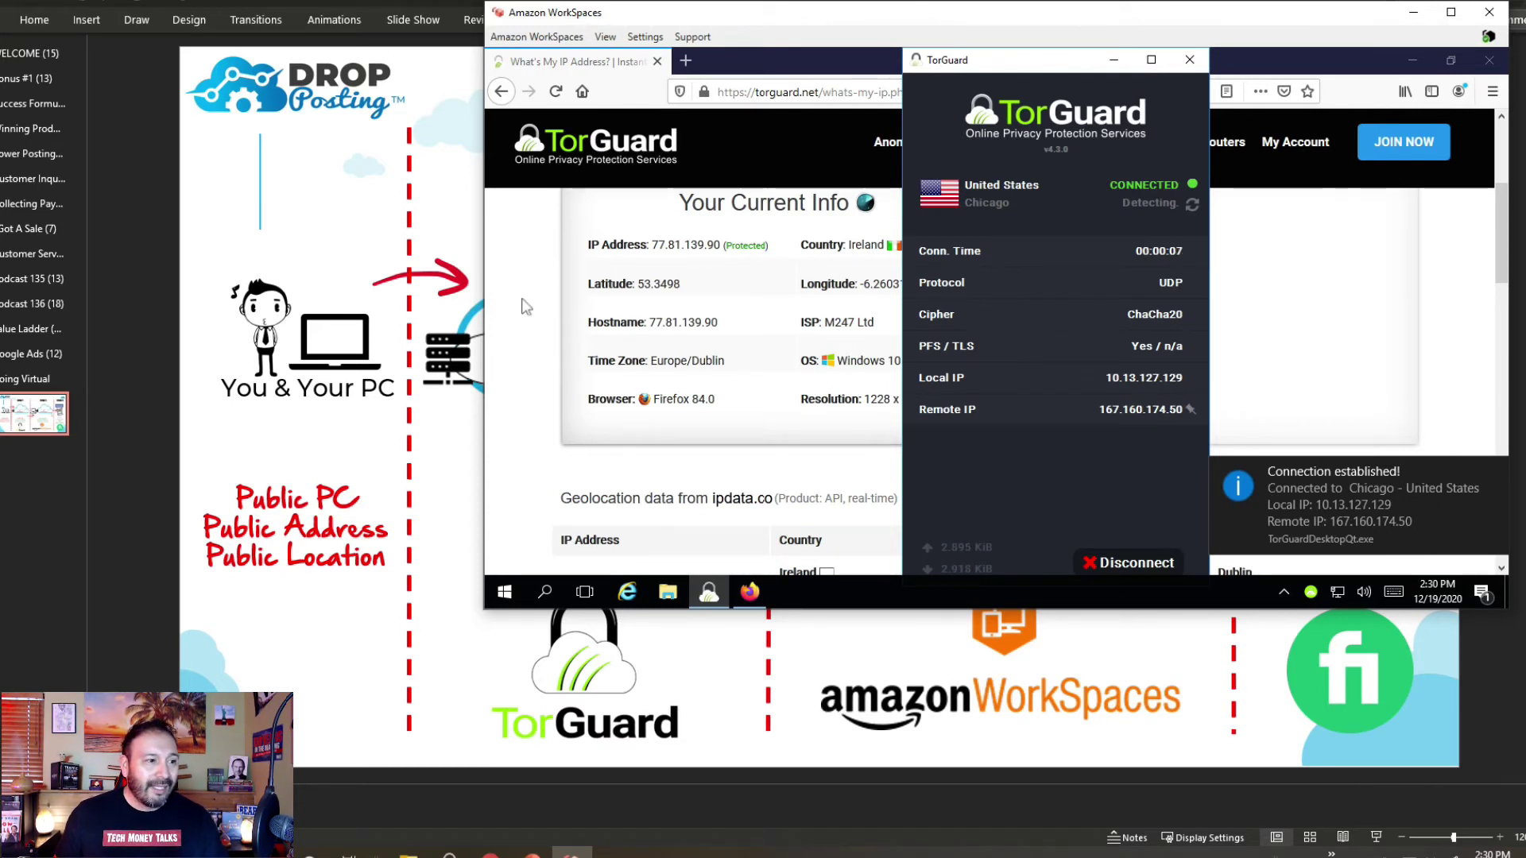
- Return to Firefox on the virtual desktop and reload the What's My IP page to check the location
click(556, 149)
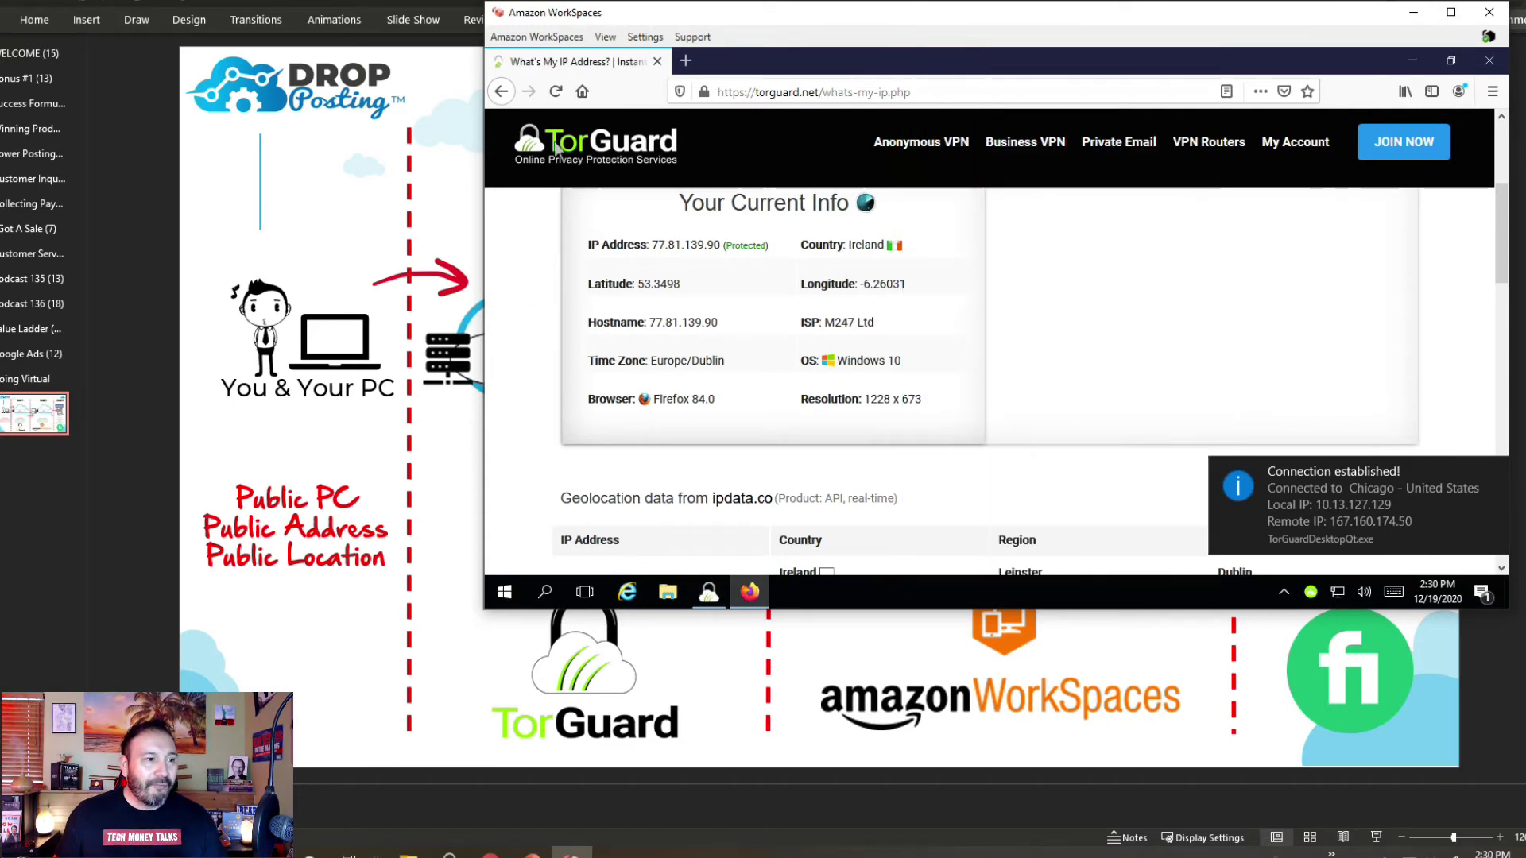
click(555, 92)
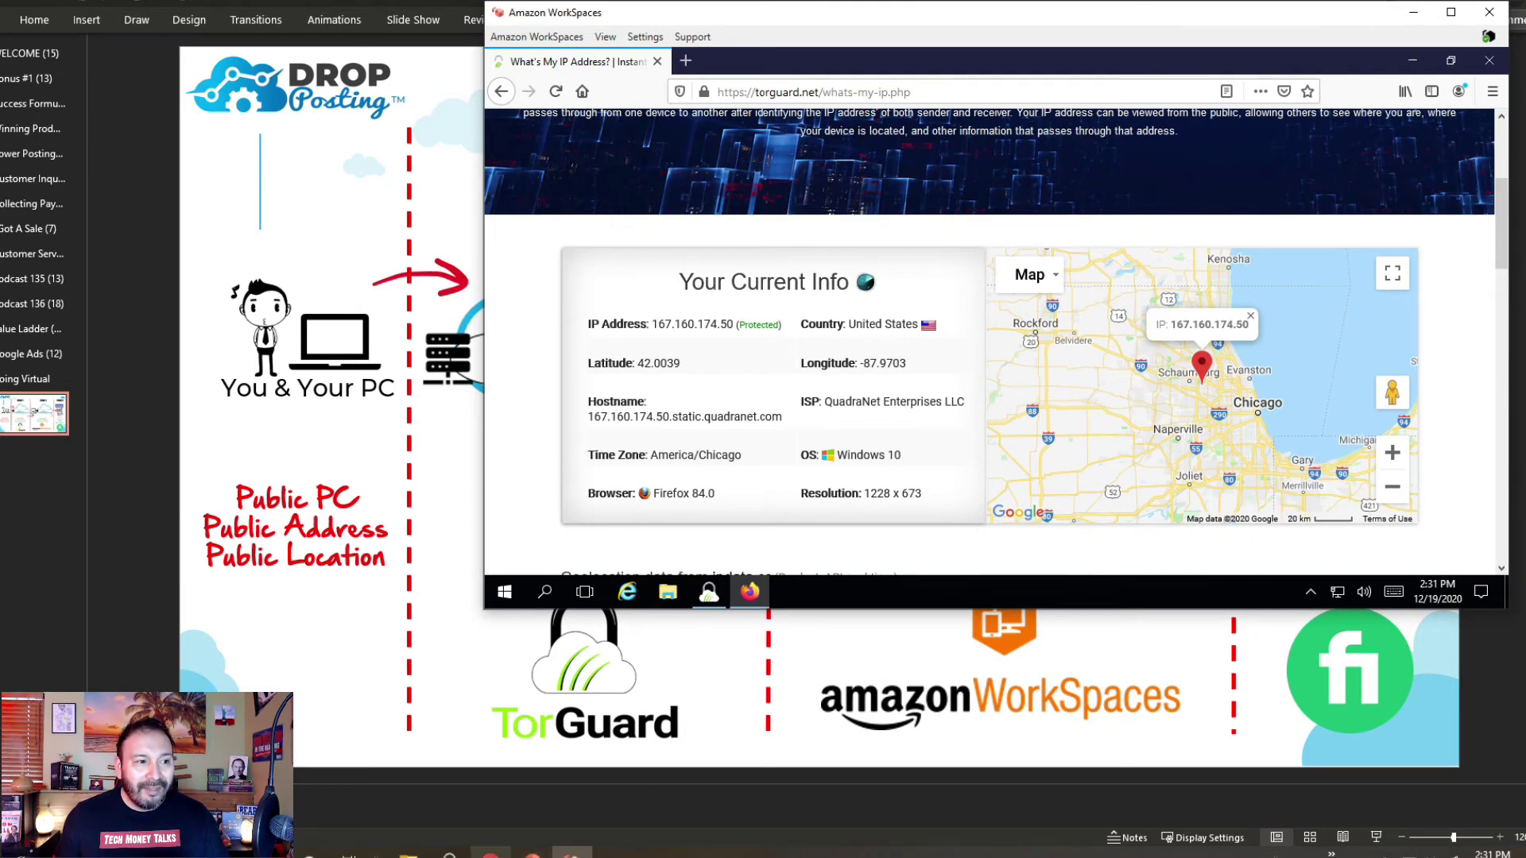
- Switch to the Fiverr gig page in the browser, look over its image gallery, and return to the Amazon WorkSpaces window
click(521, 783)
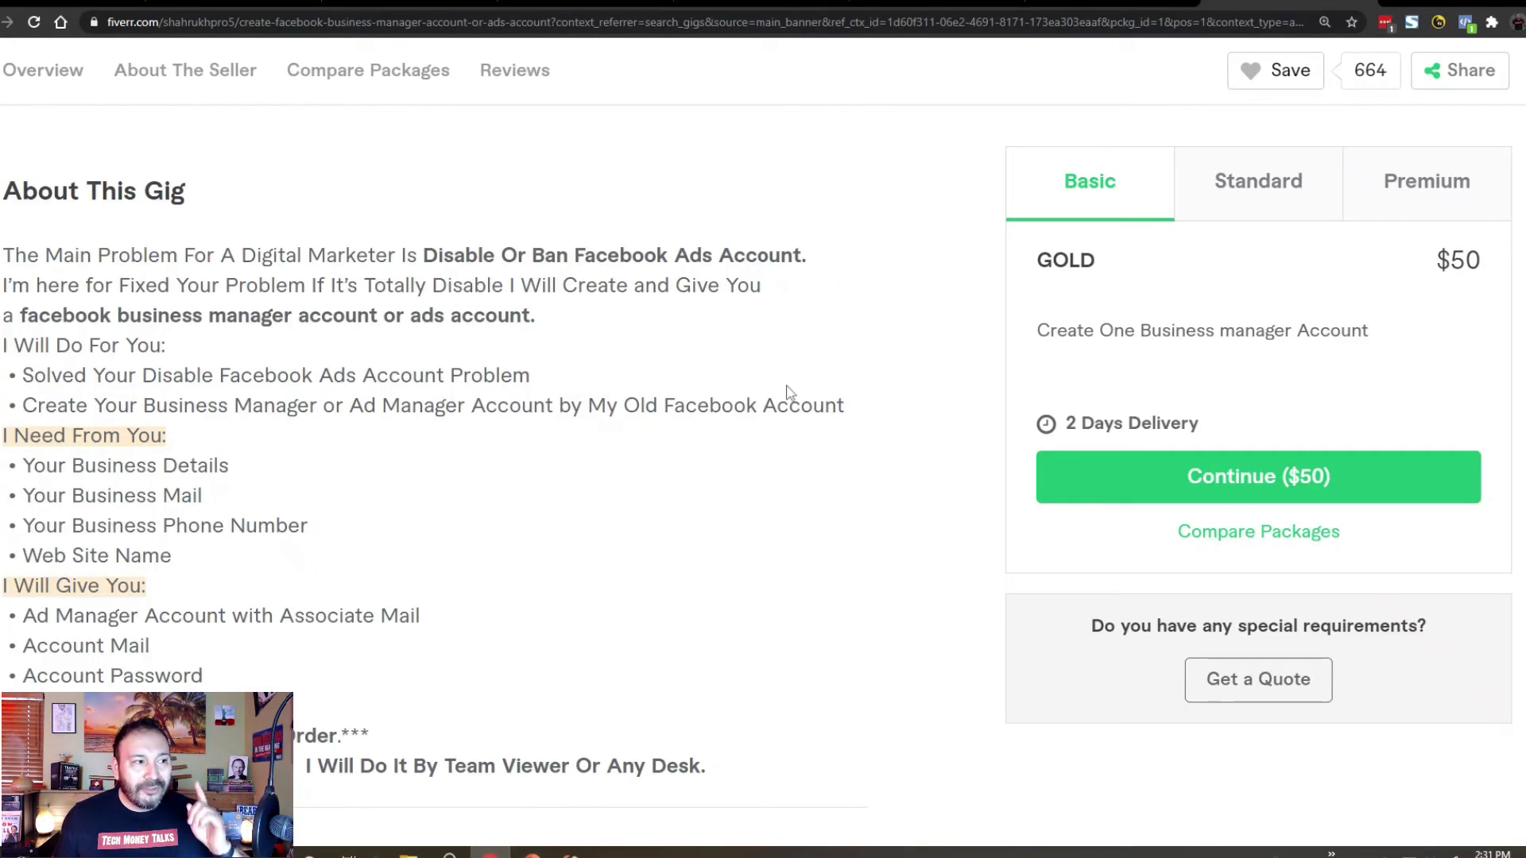
scroll(766, 441, up, 10)
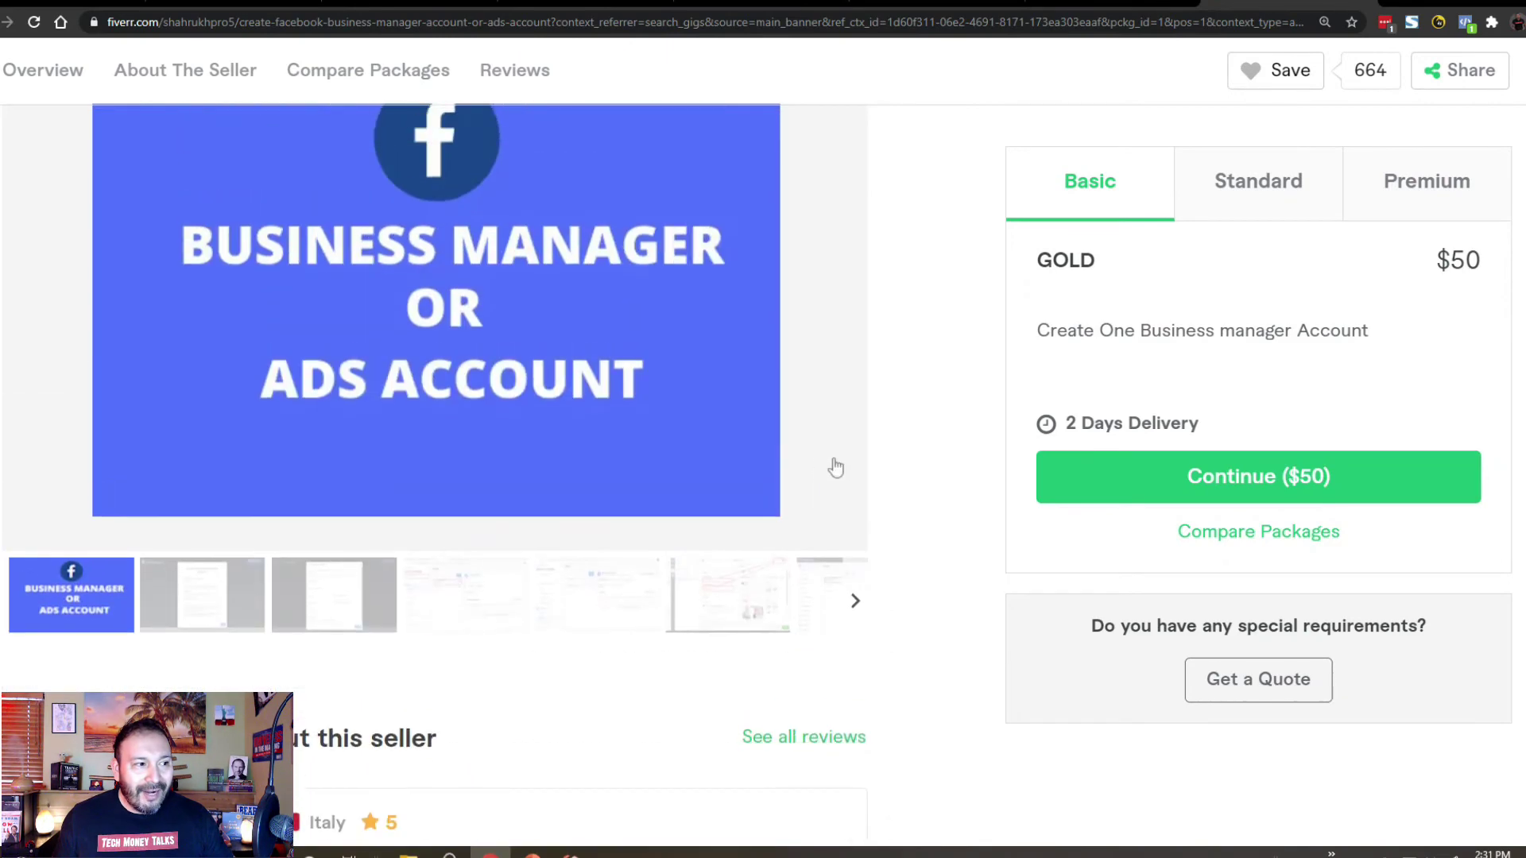
scroll(827, 469, up, 1)
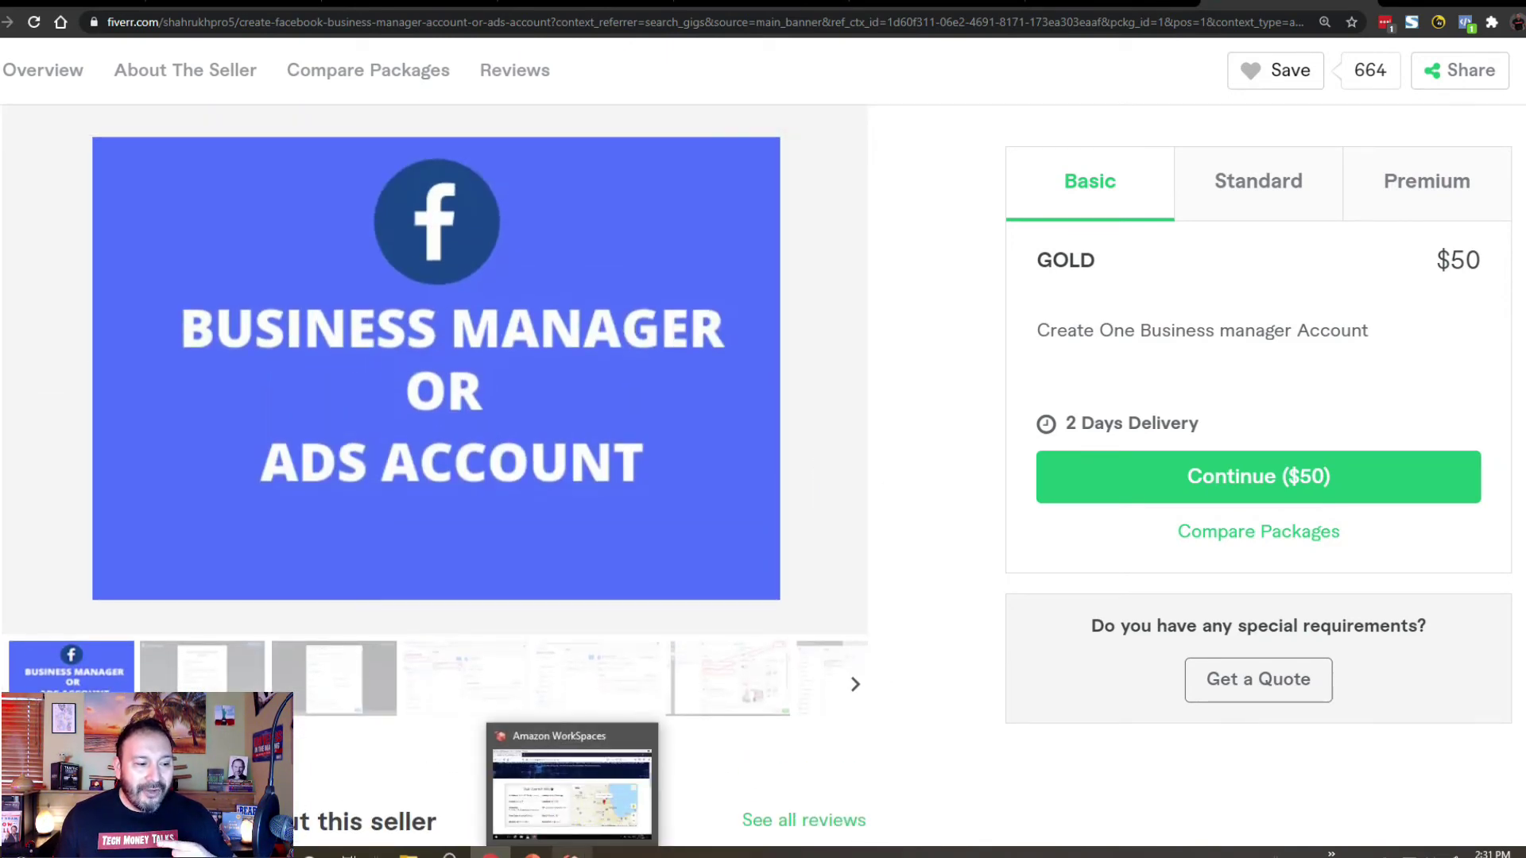
click(571, 853)
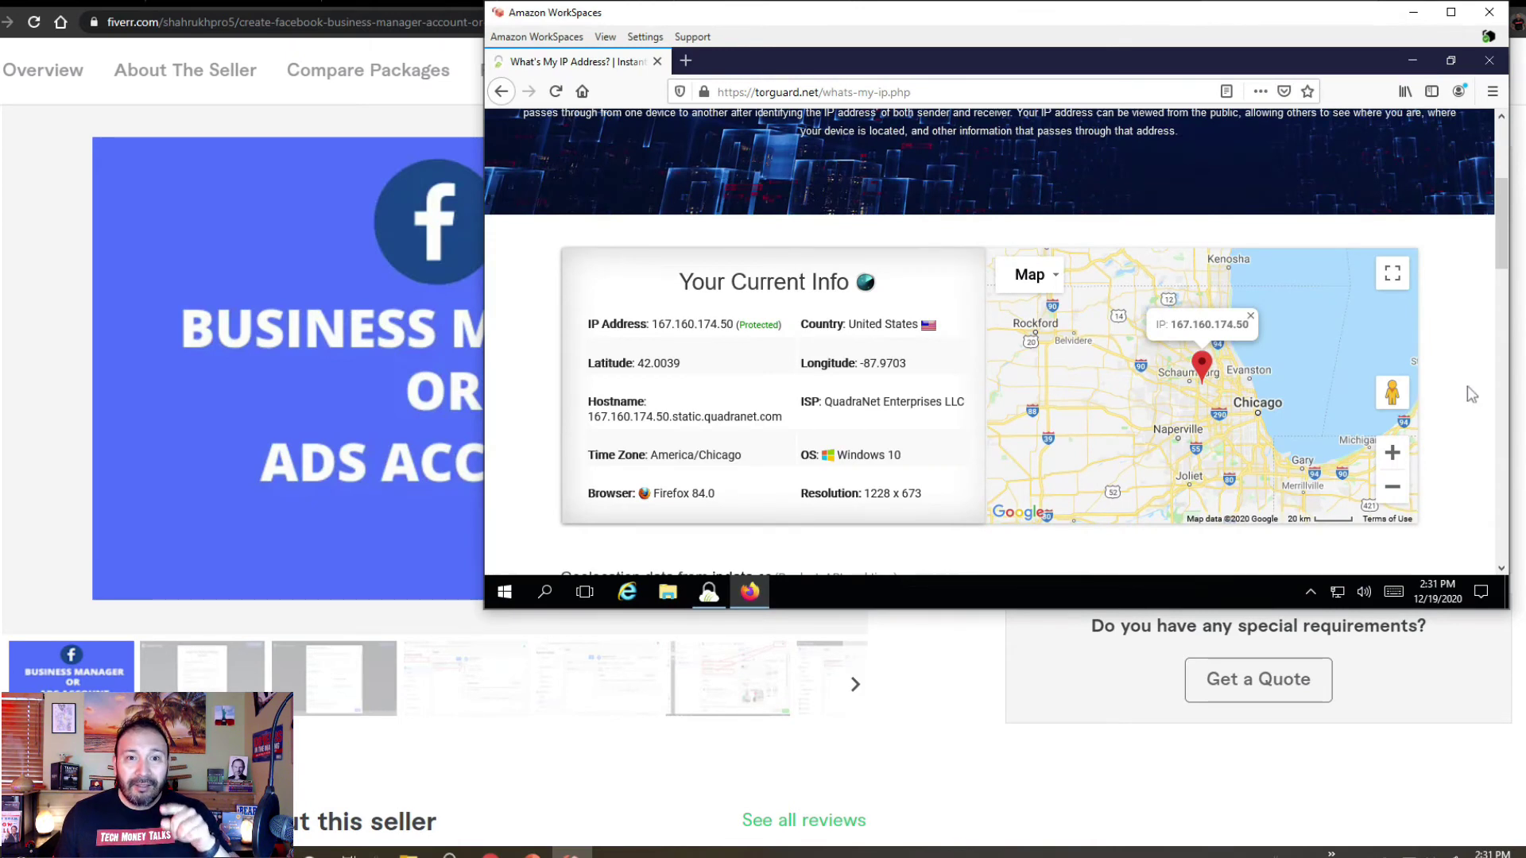